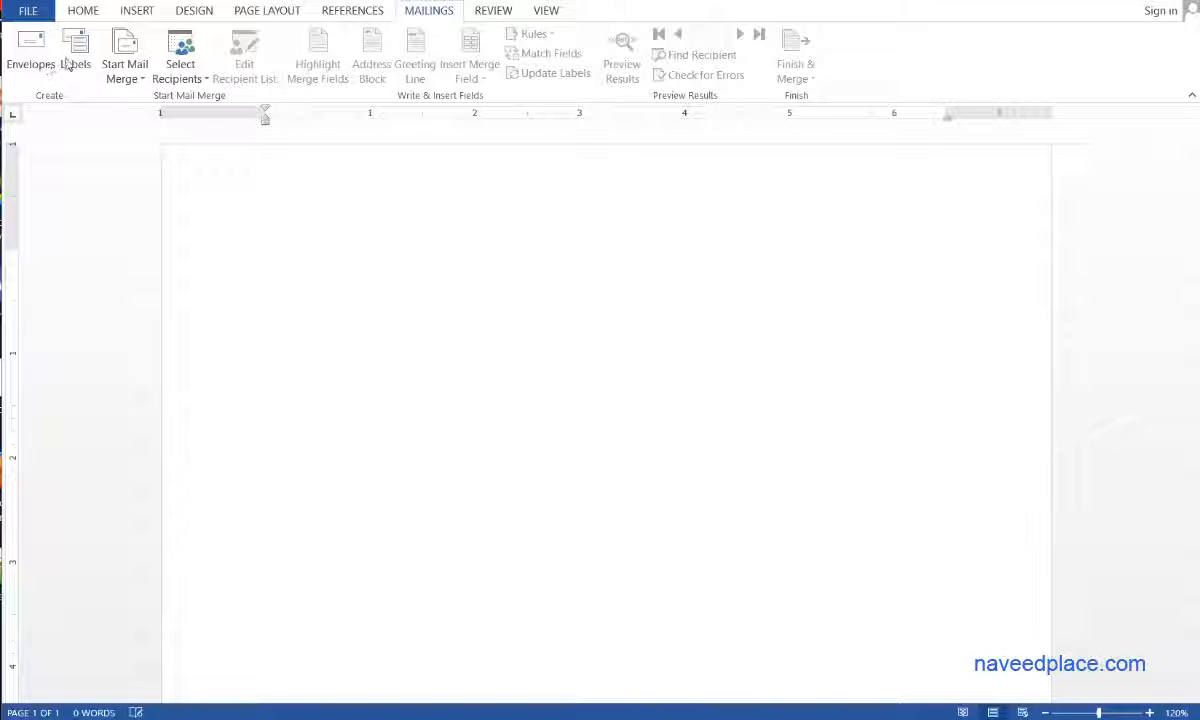
Add an envelope with the delivery address SASASASASAS to the document and undo the addition
click(33, 64)
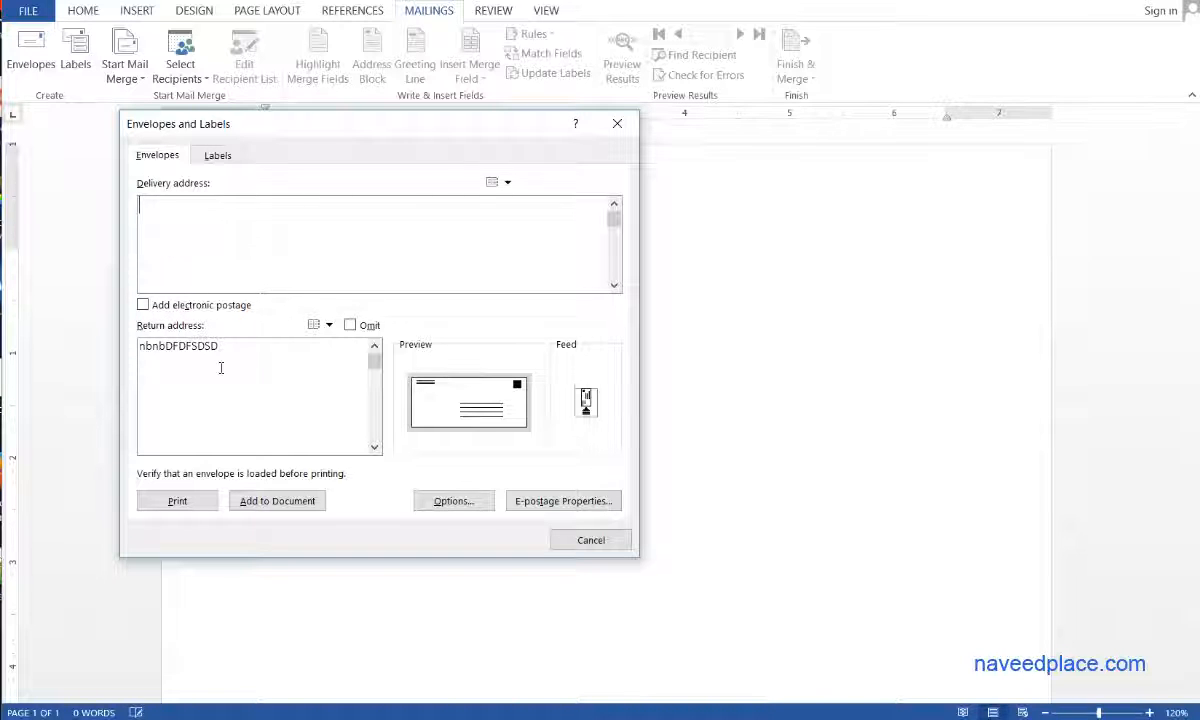
text(SASASASASAS)
click(226, 354)
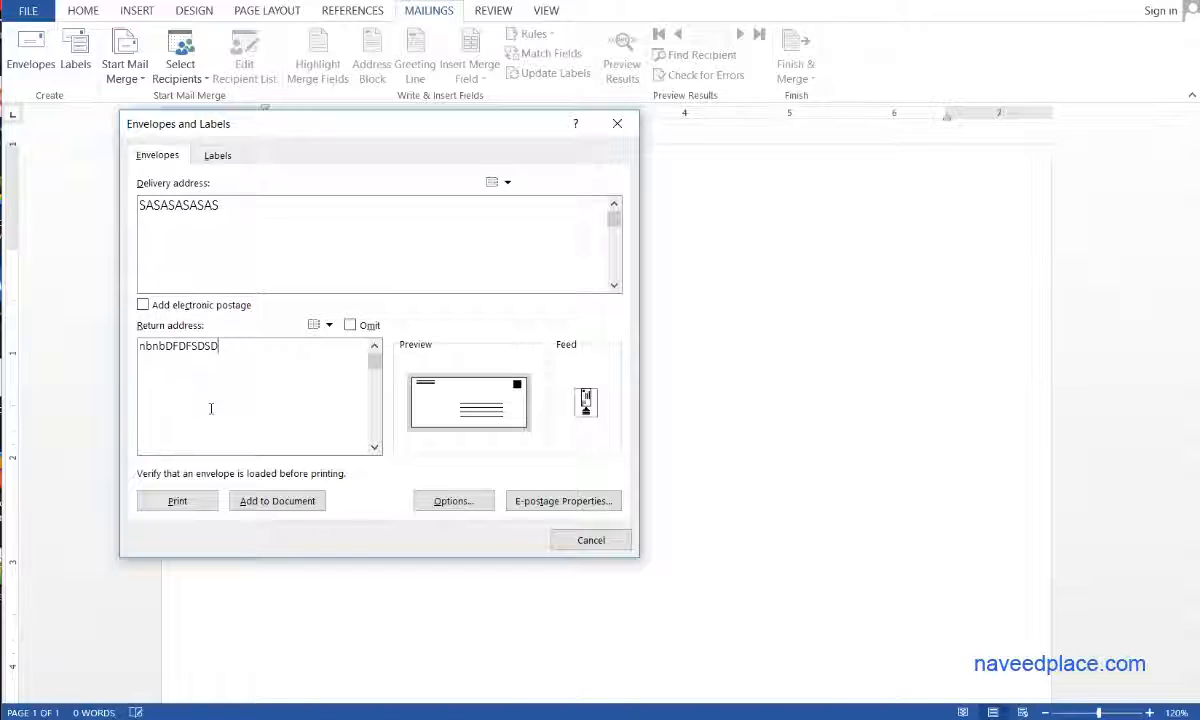
click(302, 512)
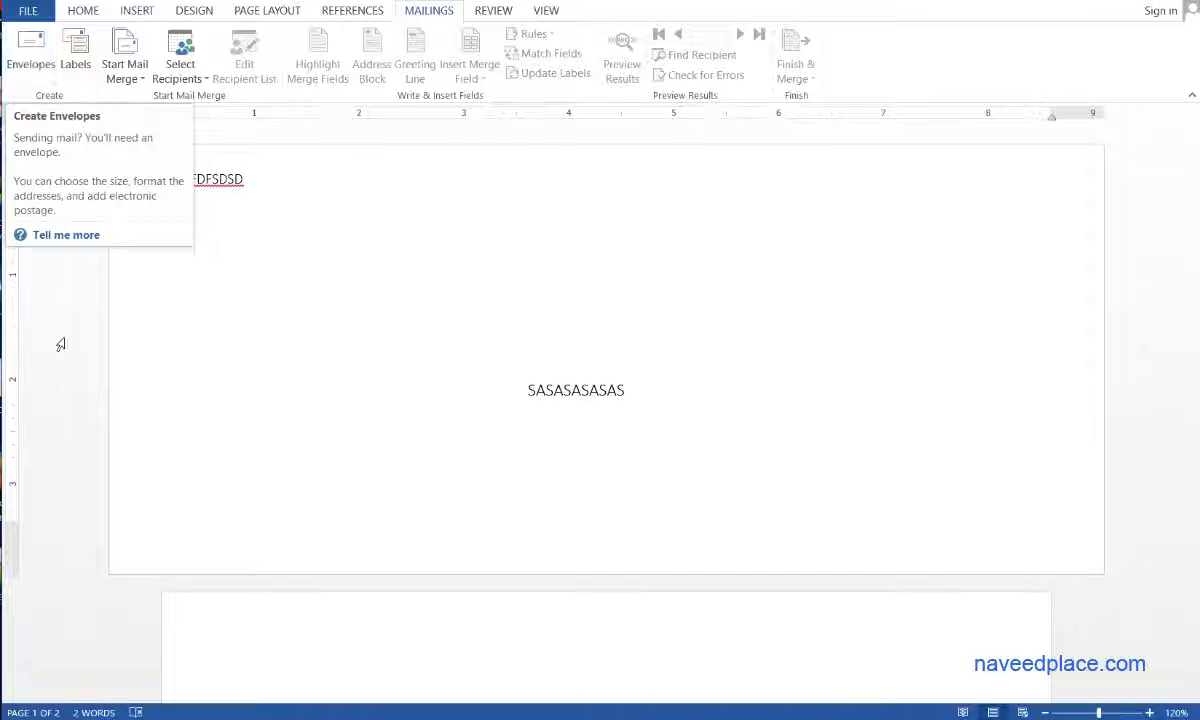
key(ctrl+z)
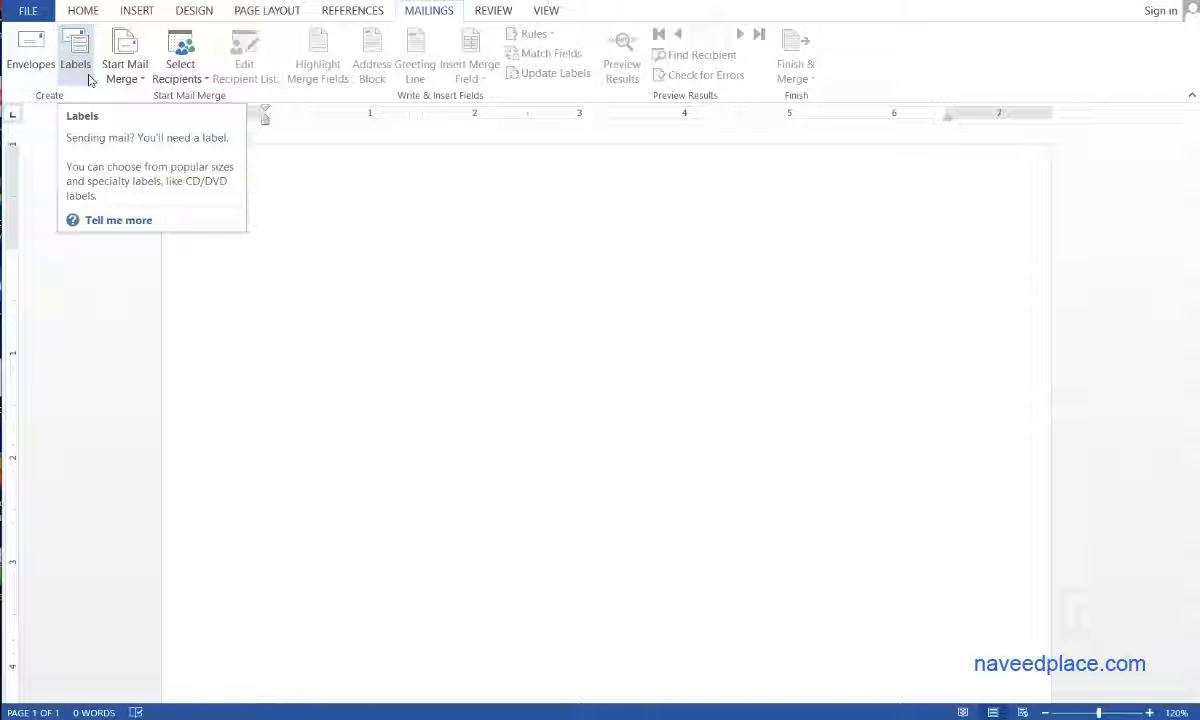
Try the label setup with DSDSDSDSDSDS as the address, review the label options and cancel without creating labels
click(87, 78)
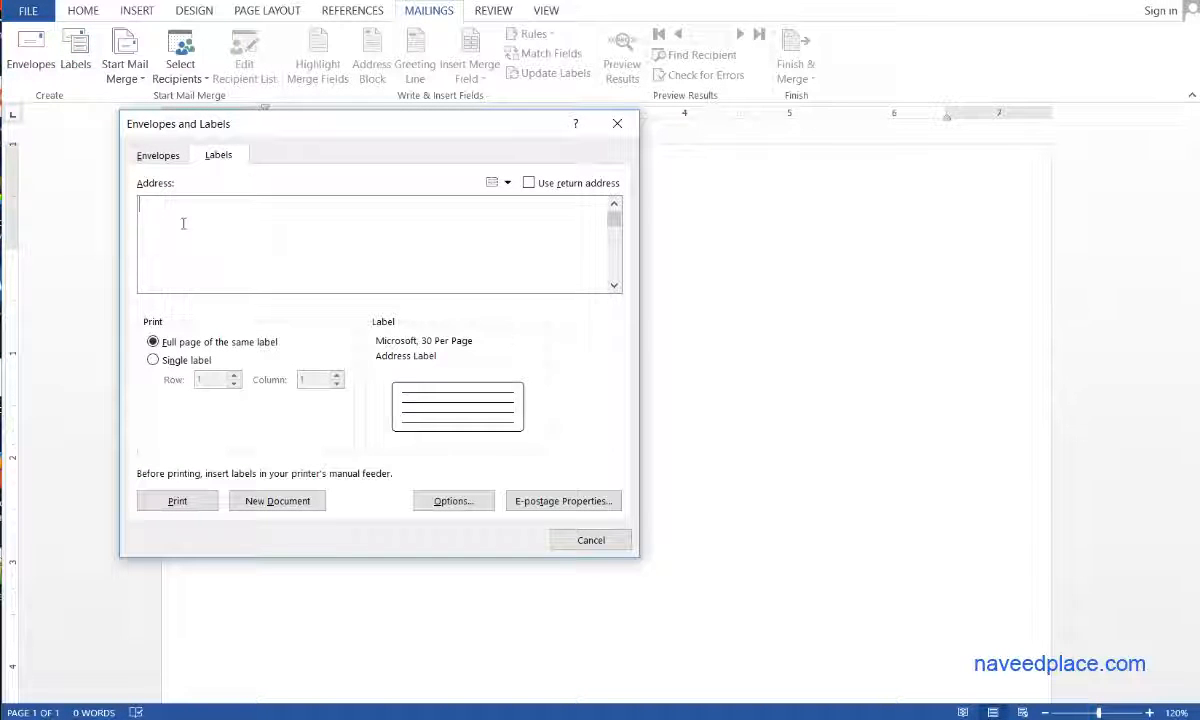
text(DSDSDSDSDSDS)
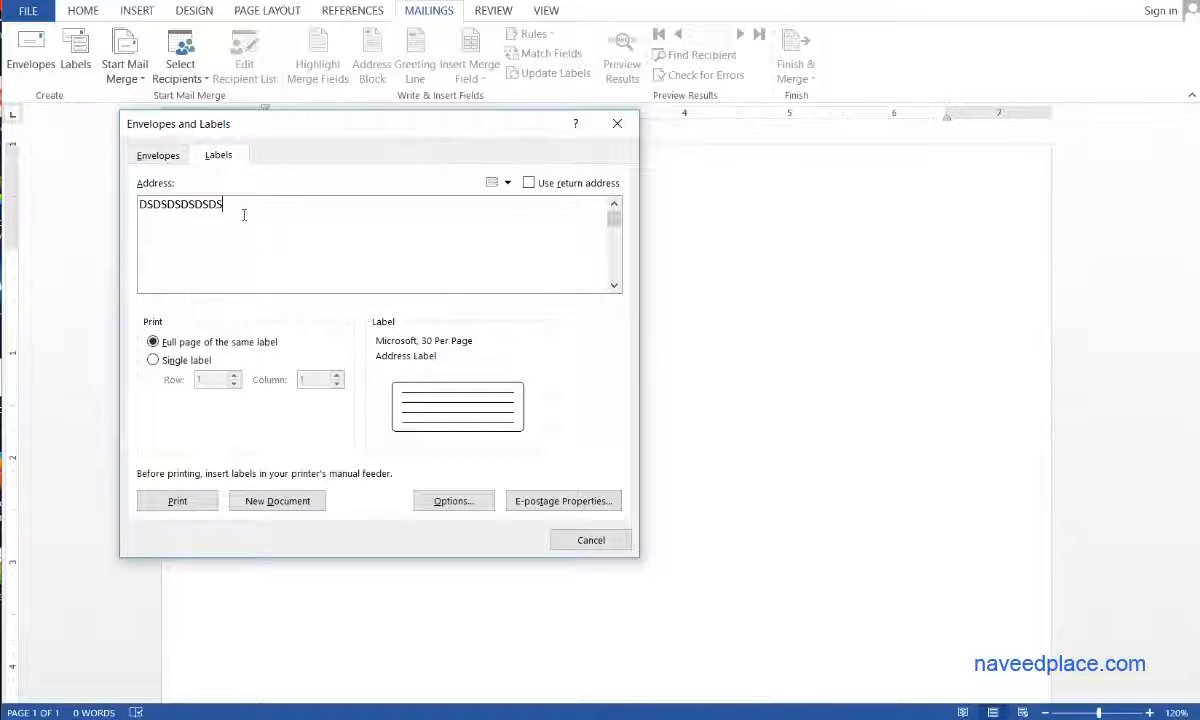
click(452, 503)
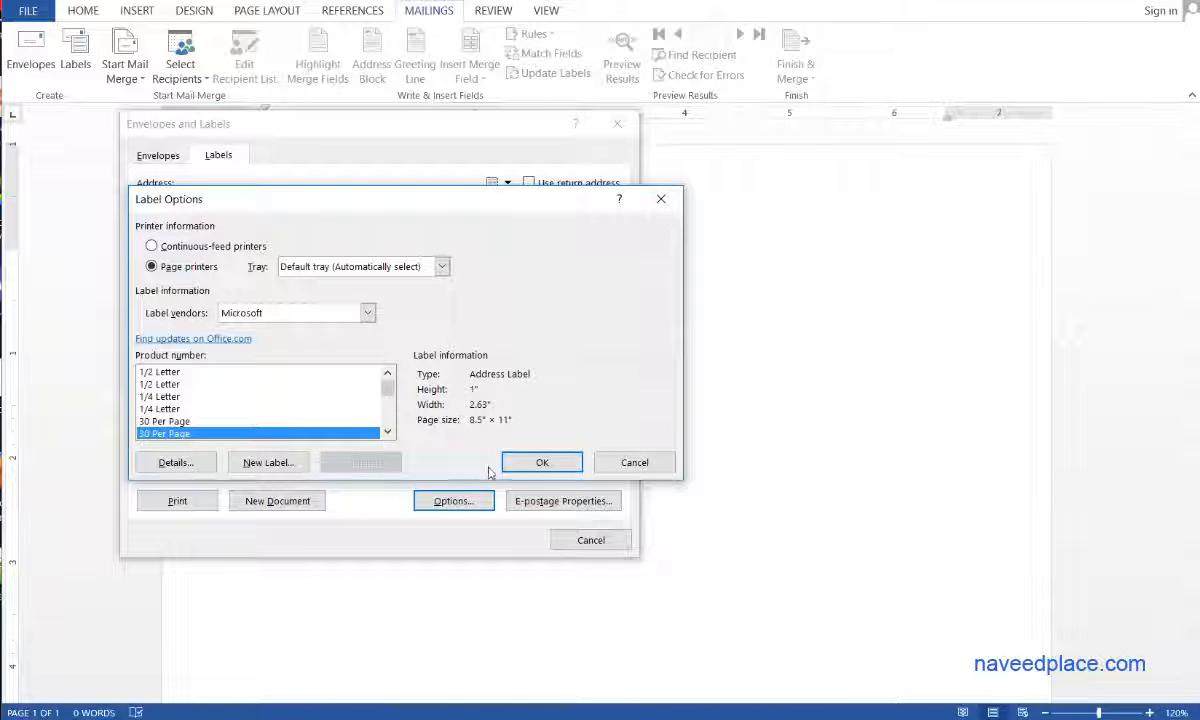
click(540, 463)
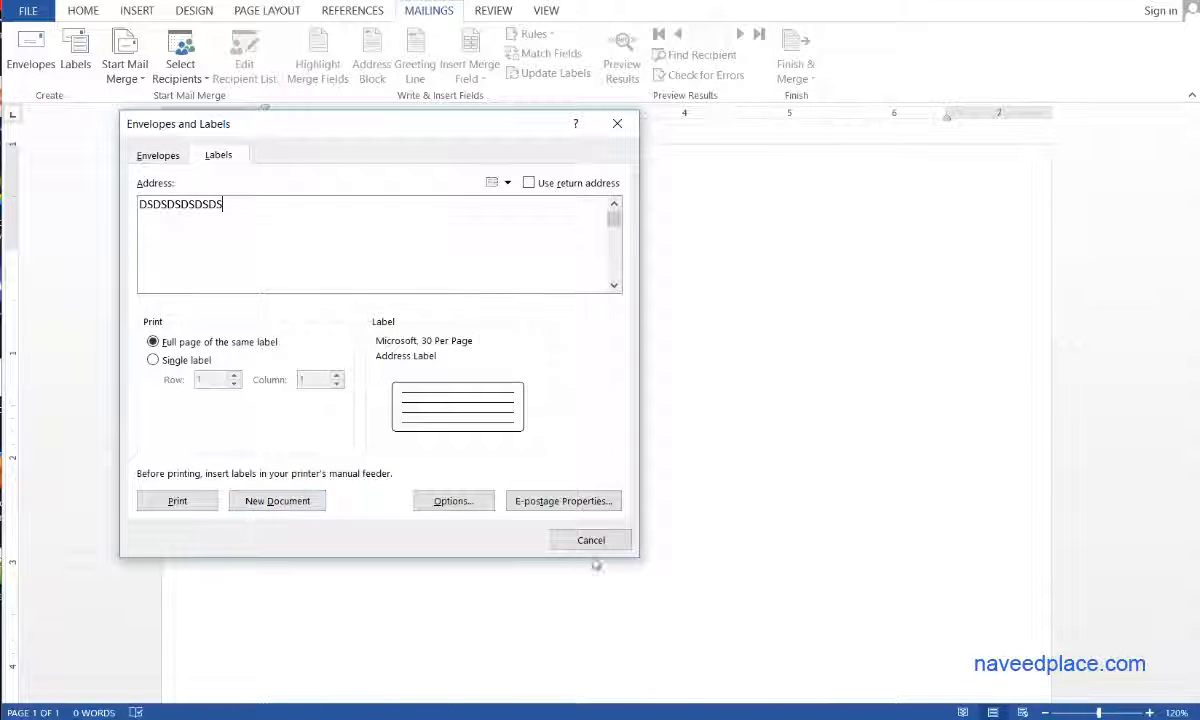
click(592, 539)
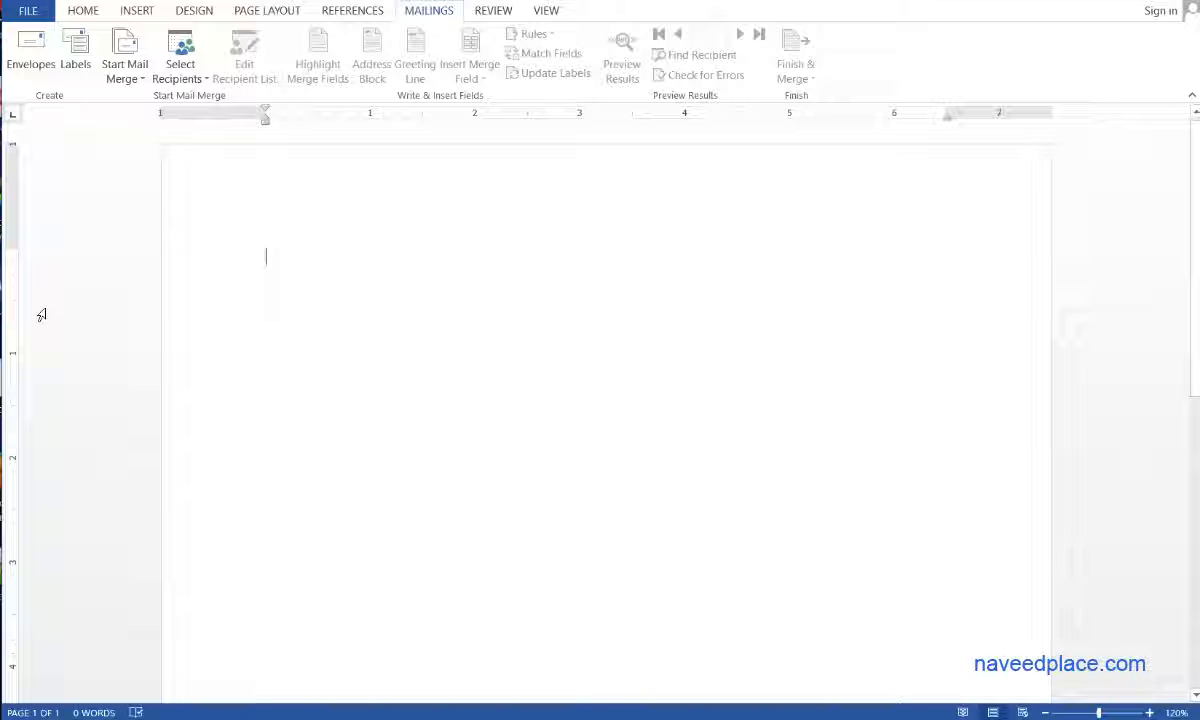
click(75, 50)
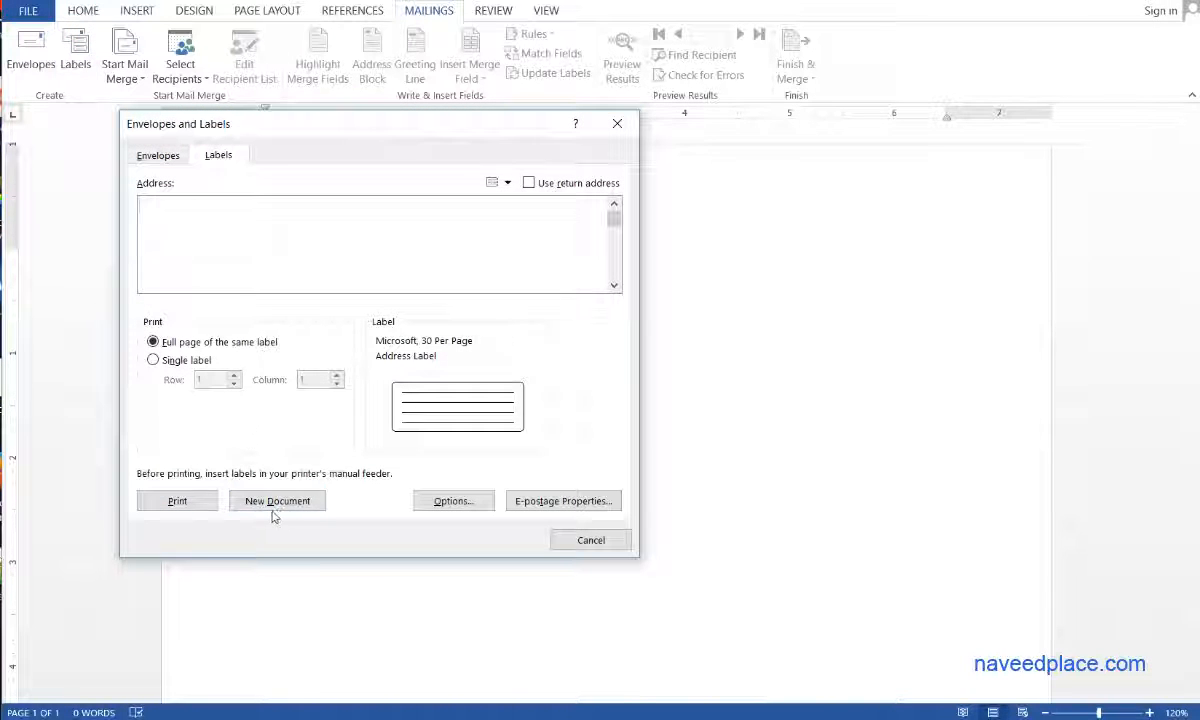
click(590, 548)
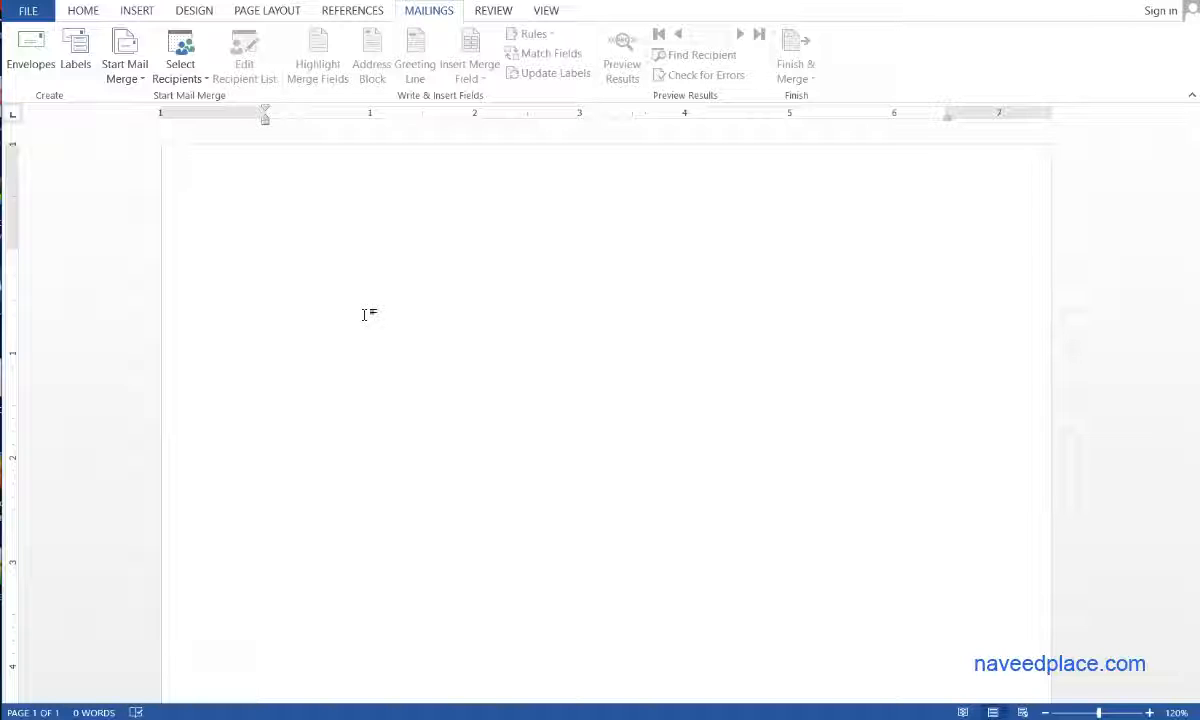
Start a new recipient list, enter JOB as the first entry's title and add three more entries
click(181, 72)
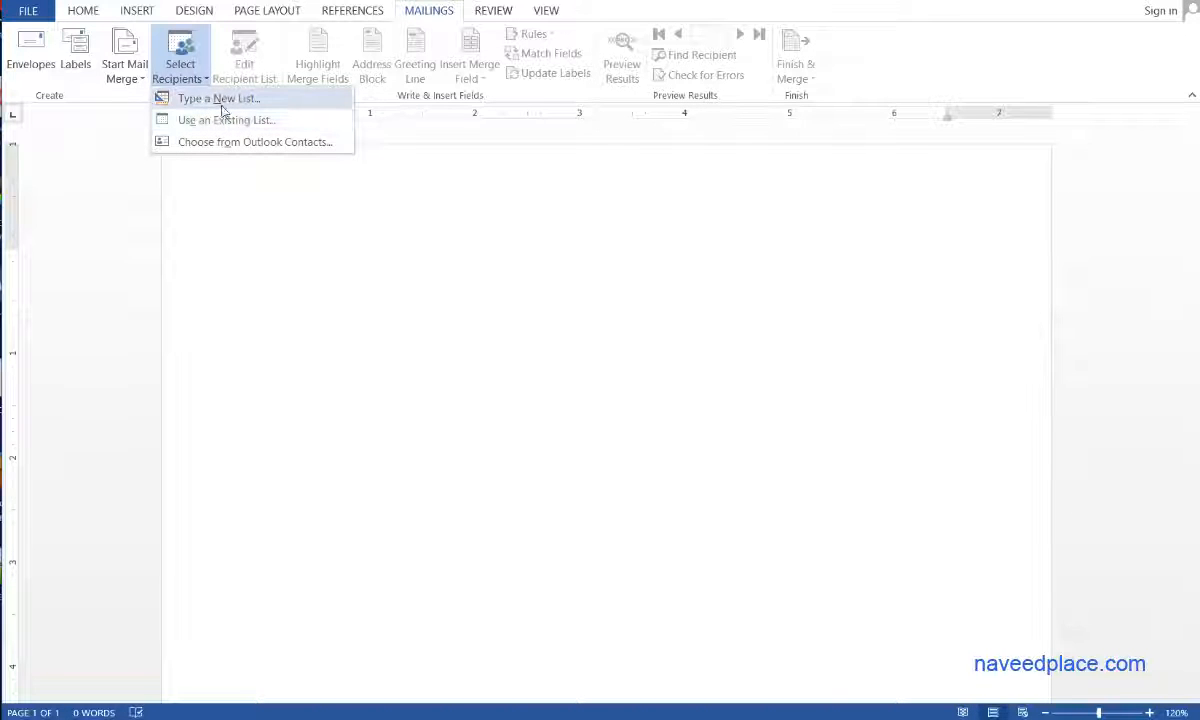
click(218, 100)
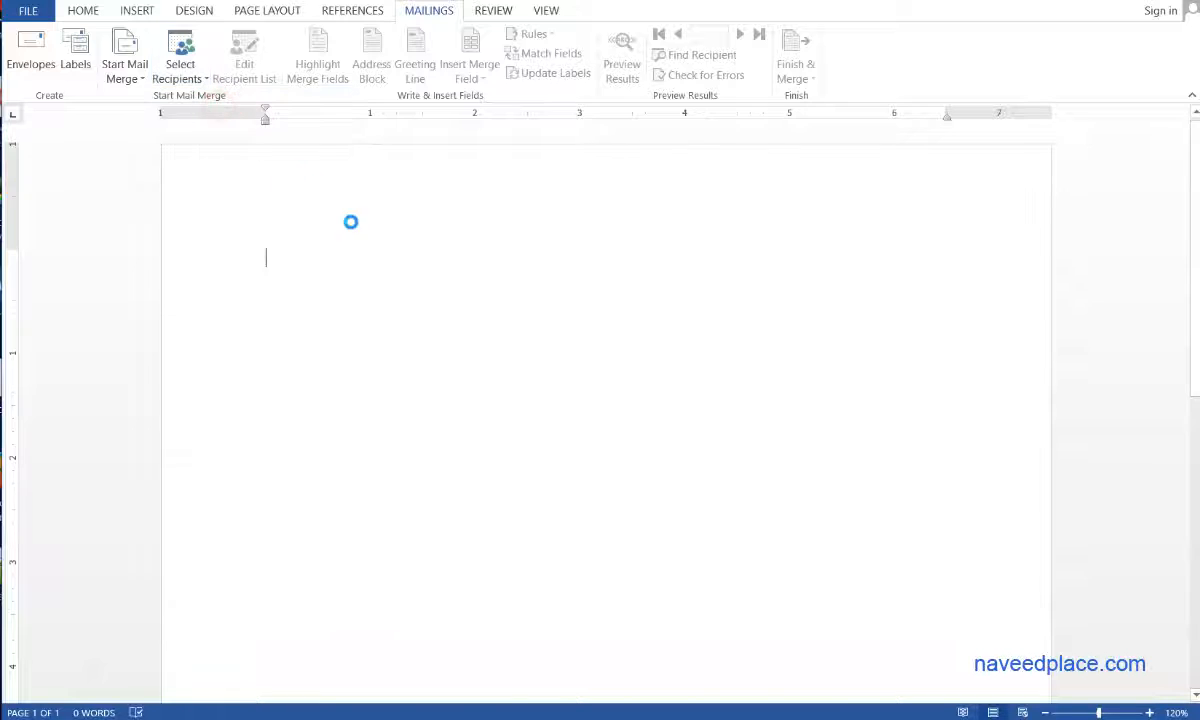
drag(488, 186, 379, 162)
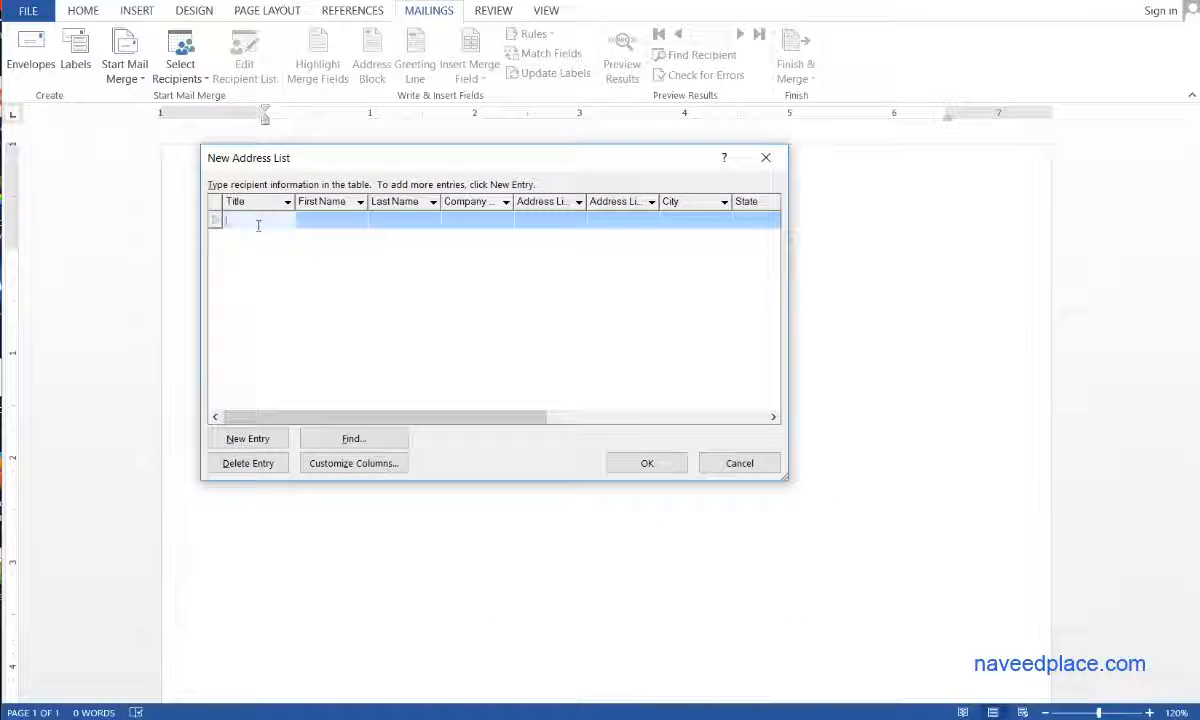
text(joB)
key(BackSpace)
key(BackSpace)
text(JOB)
click(240, 441)
click(240, 441)
click(240, 441)
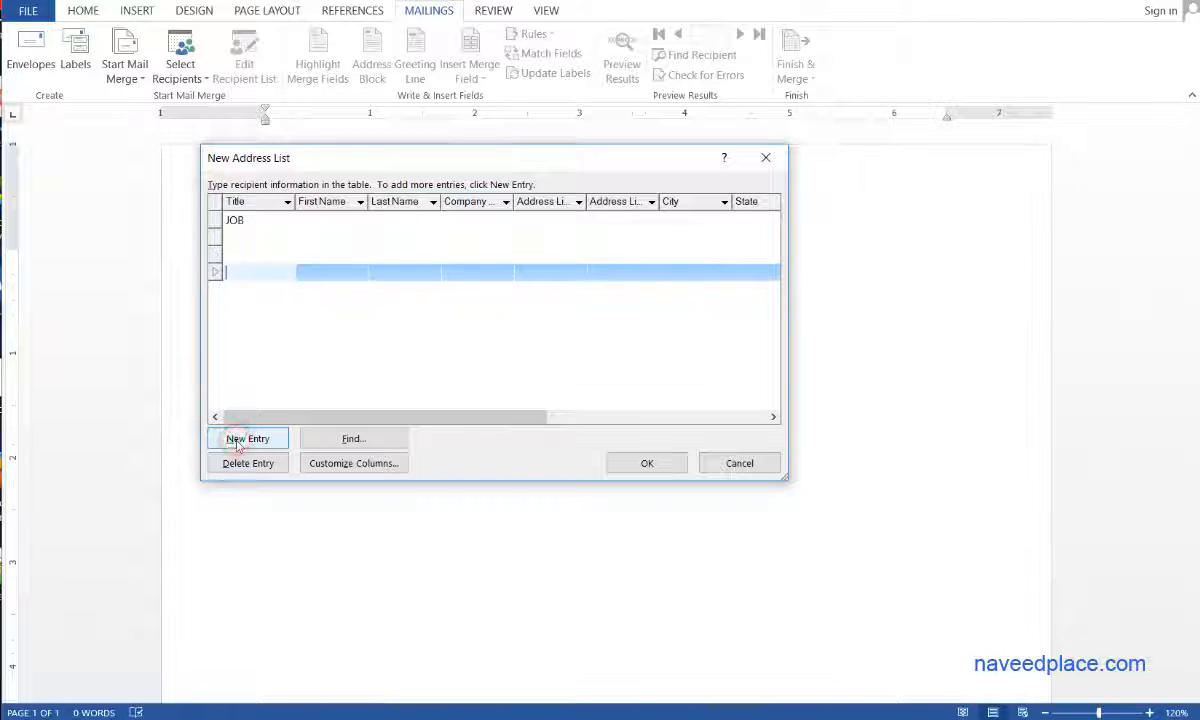
Enter JOB as the title of the second, third and fourth entries in the address list
click(250, 220)
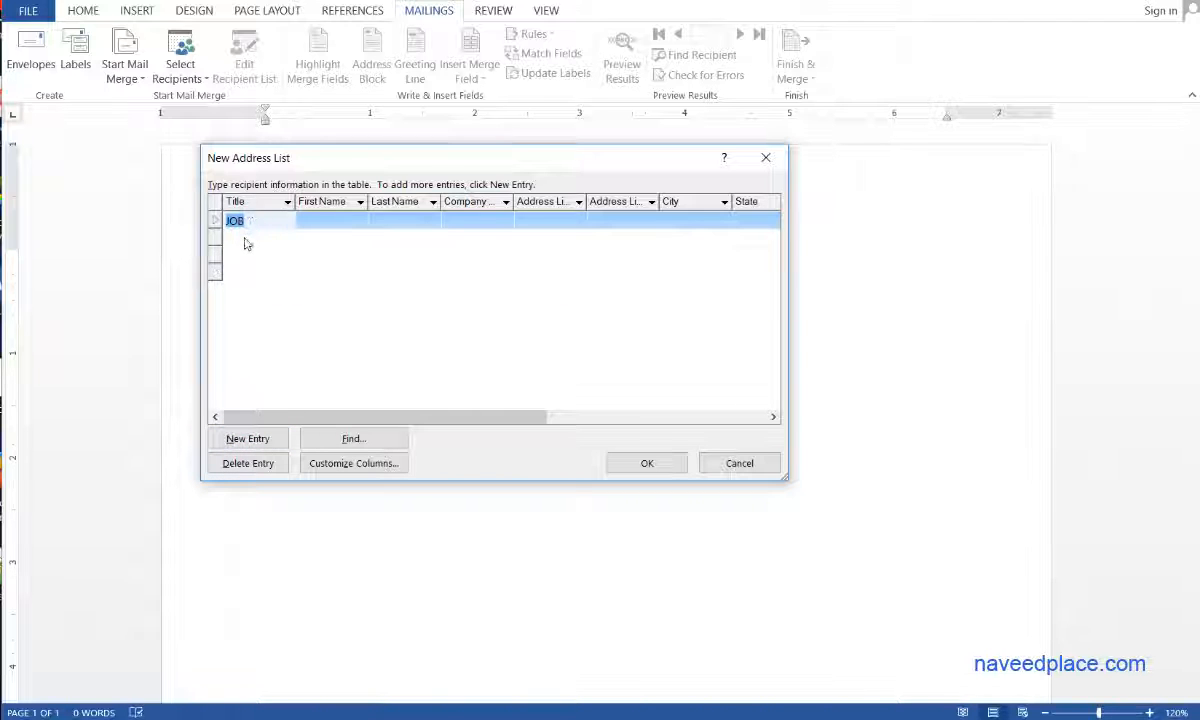
click(243, 237)
text(JOB)
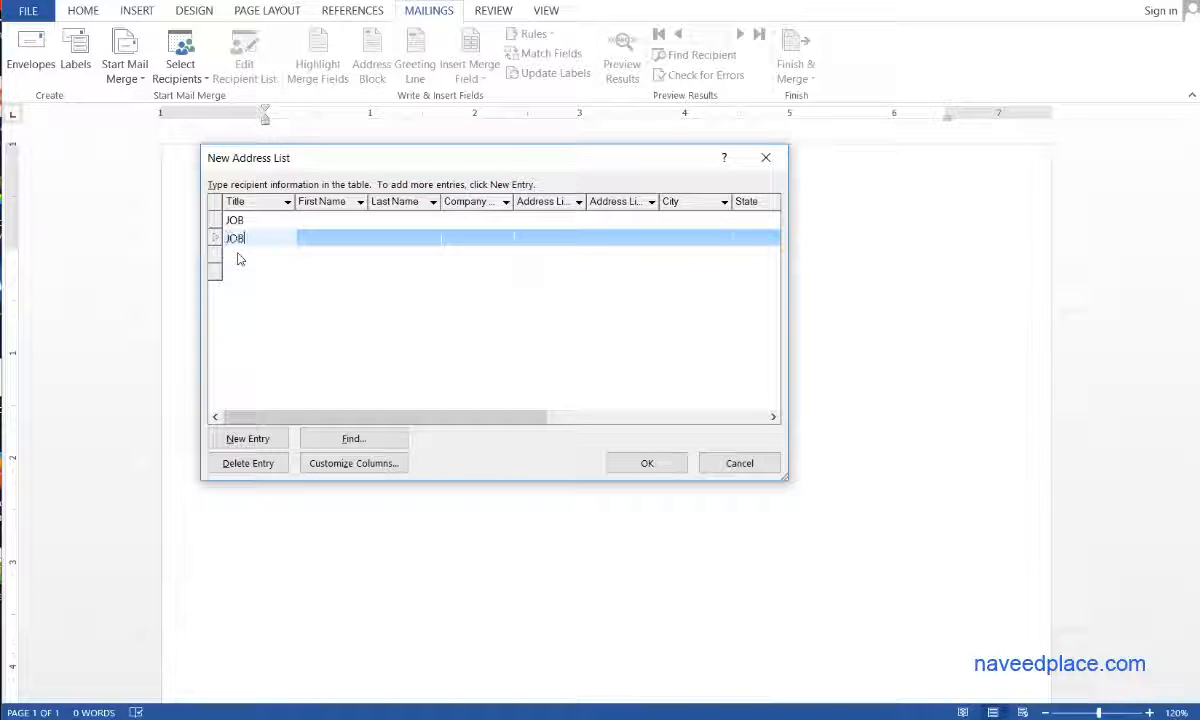
click(245, 255)
text(JOB)
click(240, 272)
text(JOB)
Fill in the first recipient's first name in capital letters
click(350, 220)
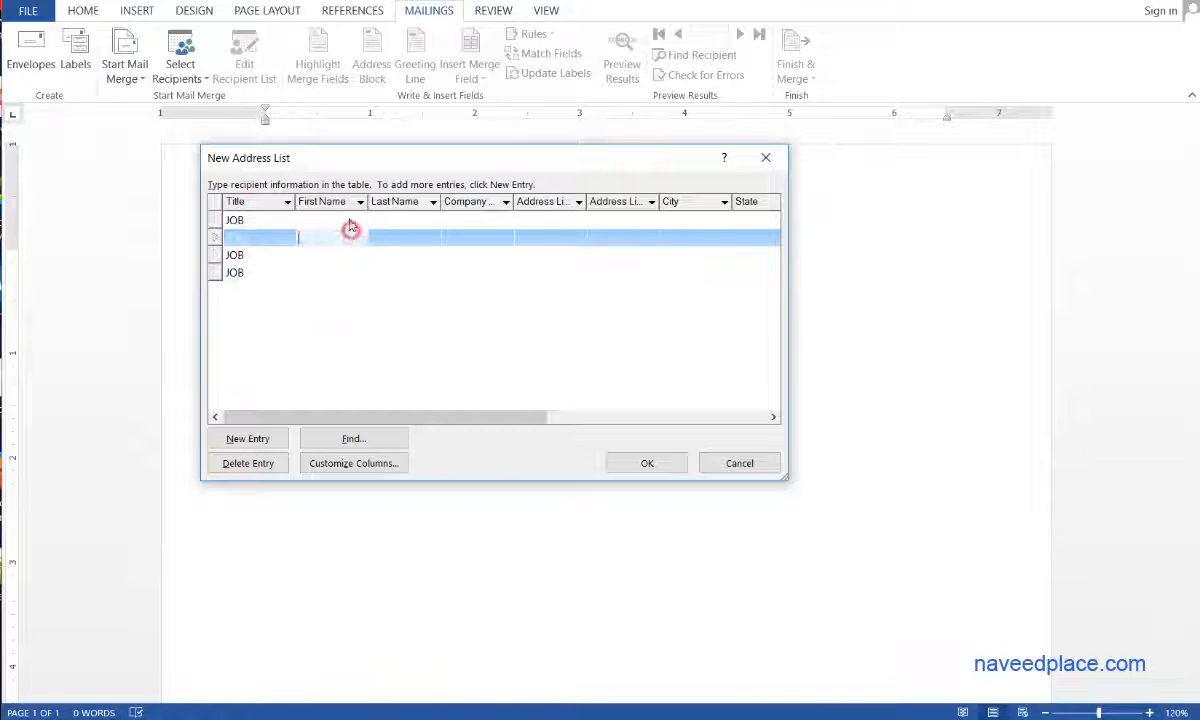
text(nAVE)
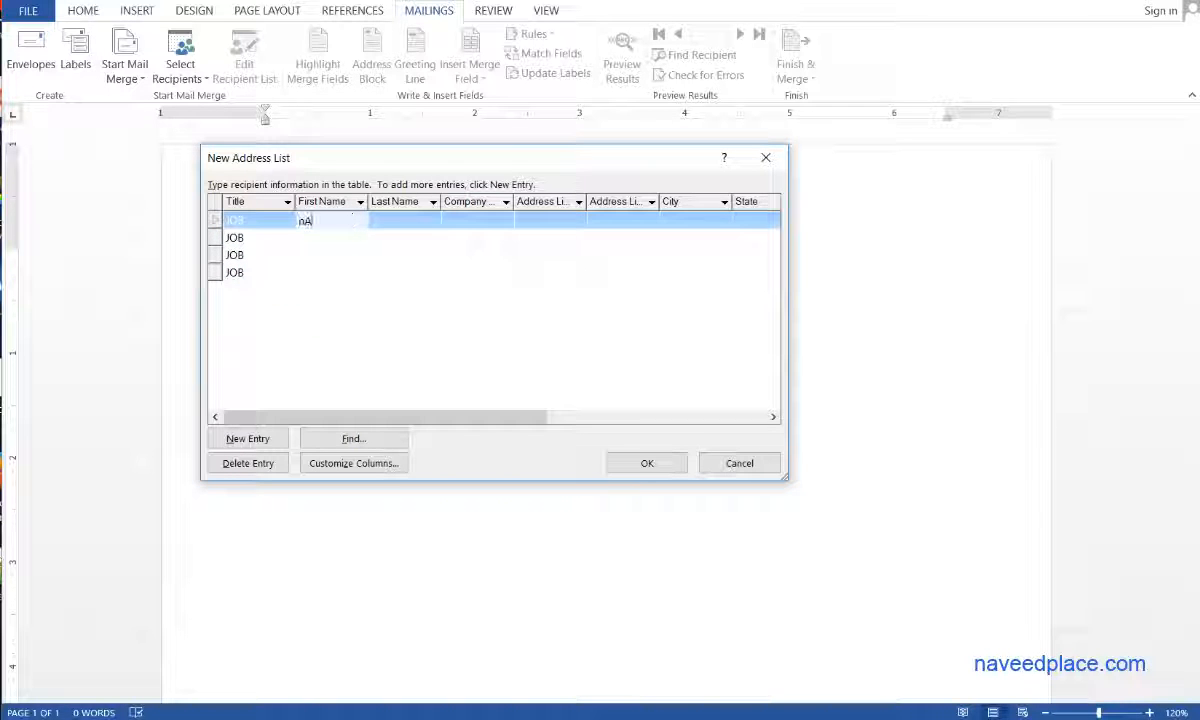
key(BackSpace)
key(BackSpace)
key(BackSpace)
key(BackSpace)
text(NAVEED)
Fill in the second recipient's first name in capital letters
click(337, 243)
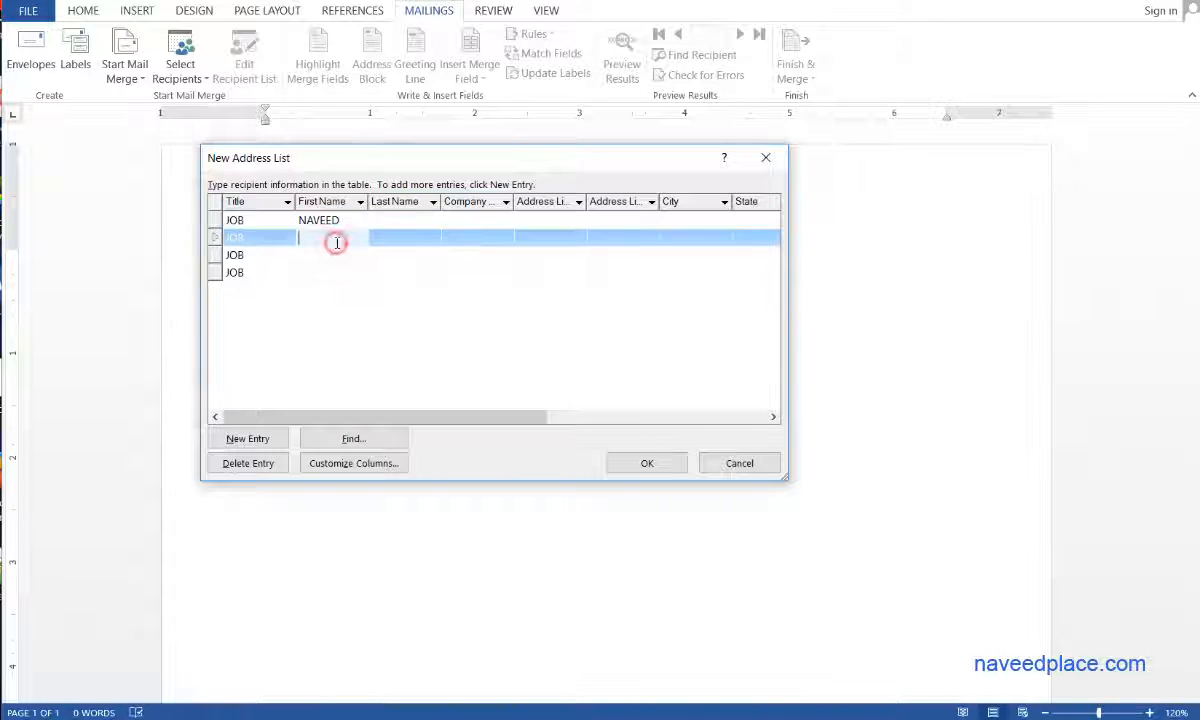
text(WA)
key(BackSpace)
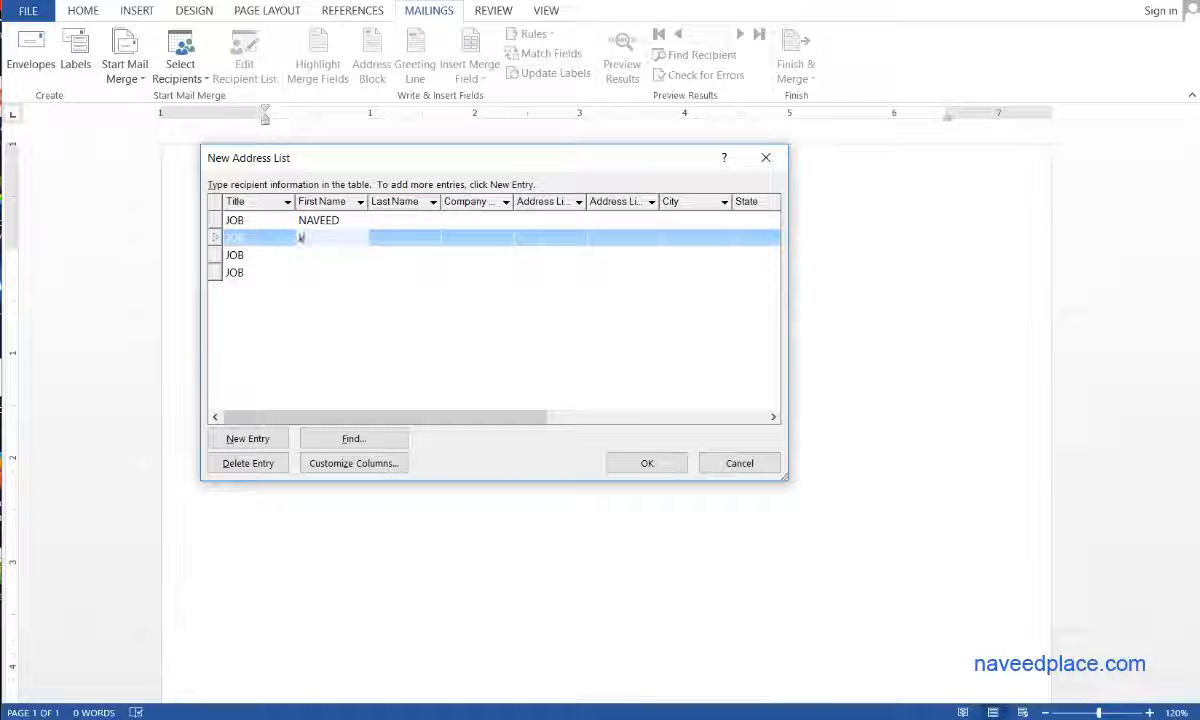
text(LA)
key(BackSpace)
key(BackSpace)
text(KAMRAN)
Fill in the first names of the third and fourth recipients in capital letters
click(352, 255)
text(HUSSAI)
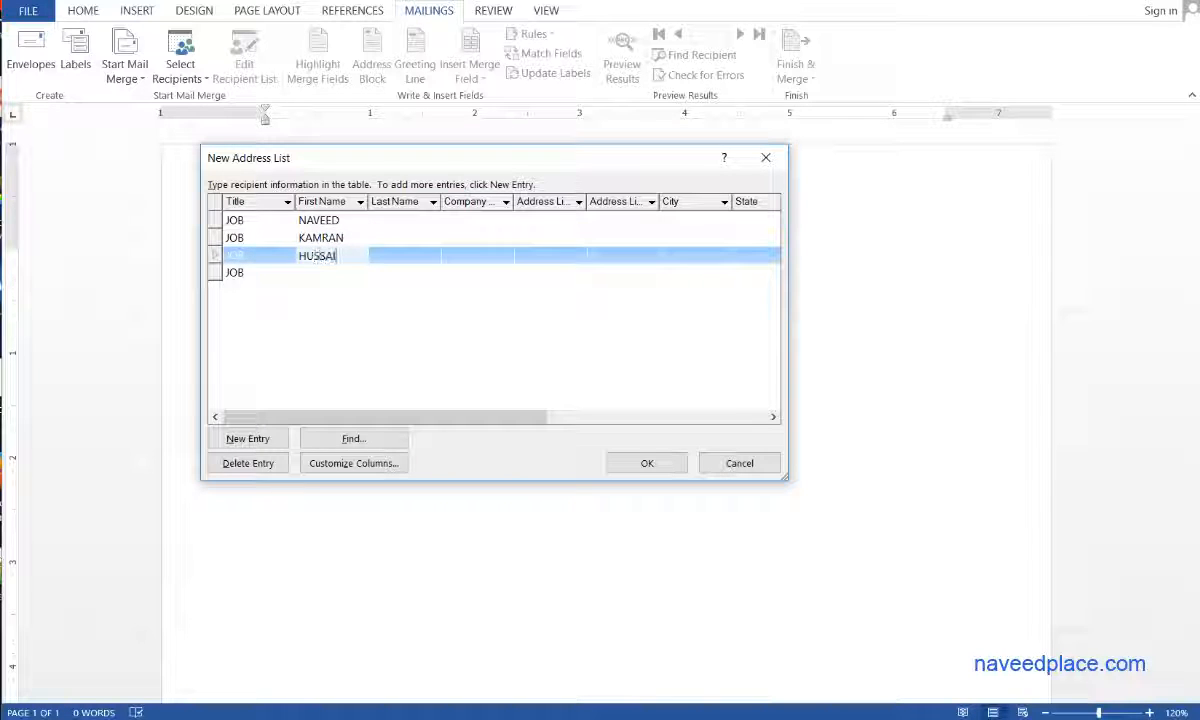
text(N)
click(361, 271)
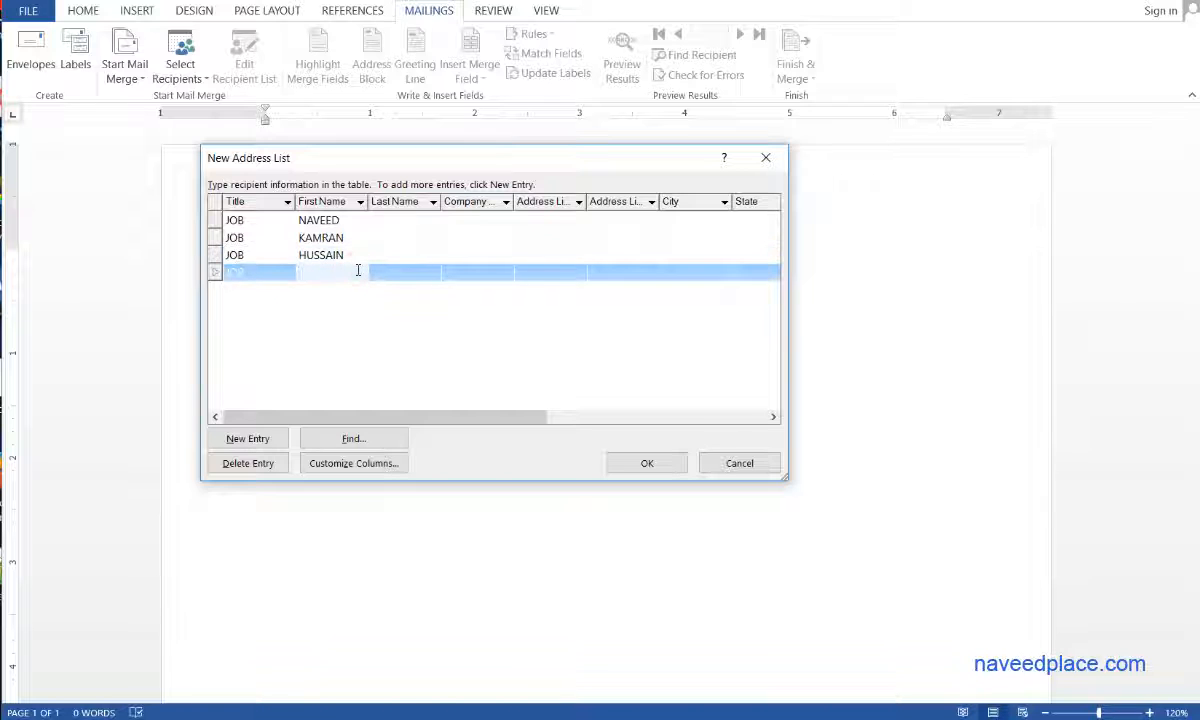
text(ALI)
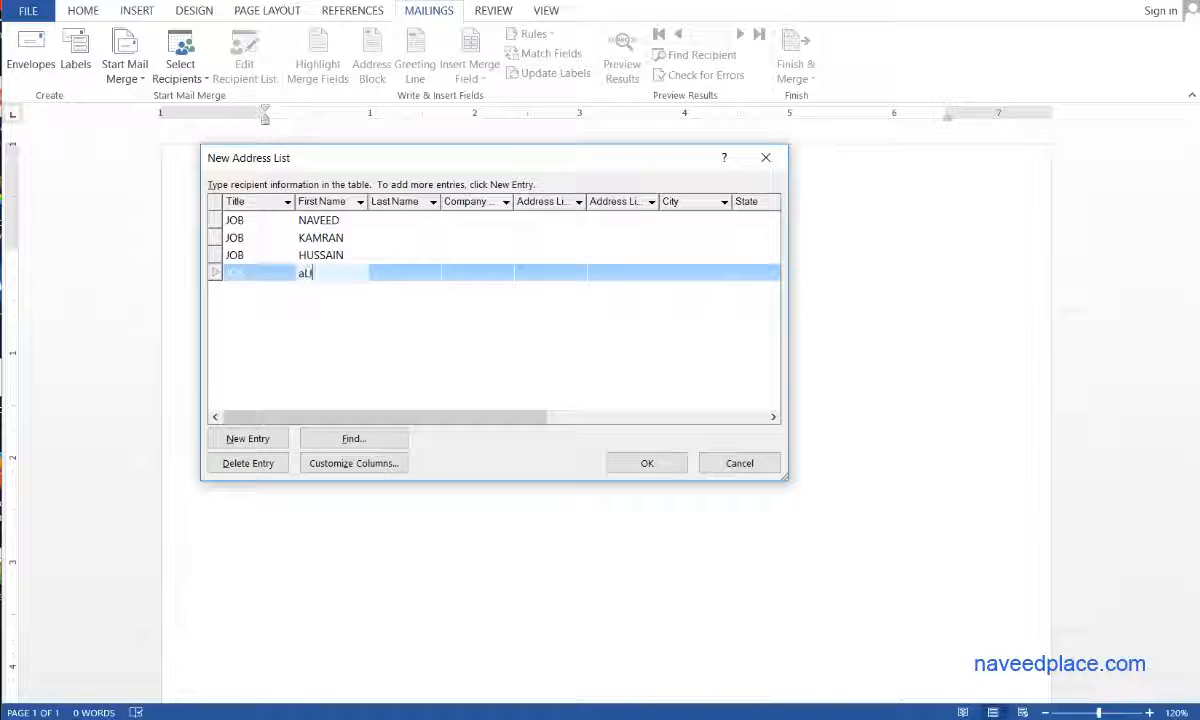
key(BackSpace)
key(BackSpace)
key(BackSpace)
text(ALI)
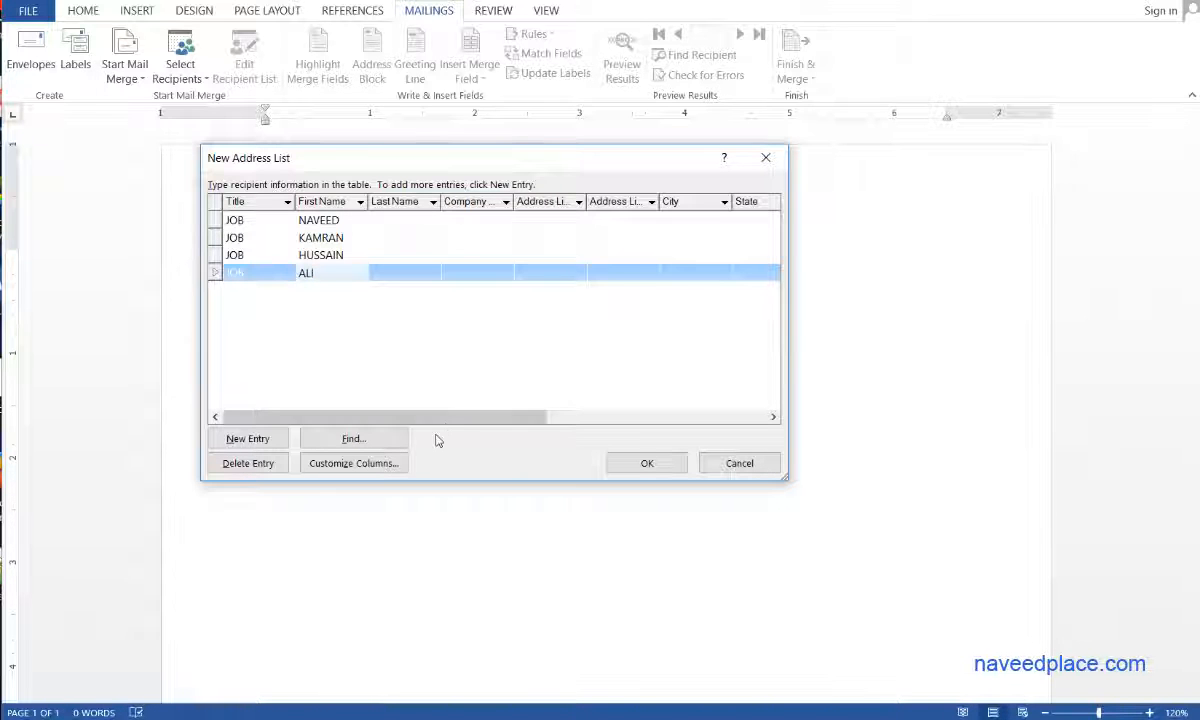
Review the address list's customizable field names and leave them without making changes
drag(445, 419, 378, 418)
click(355, 463)
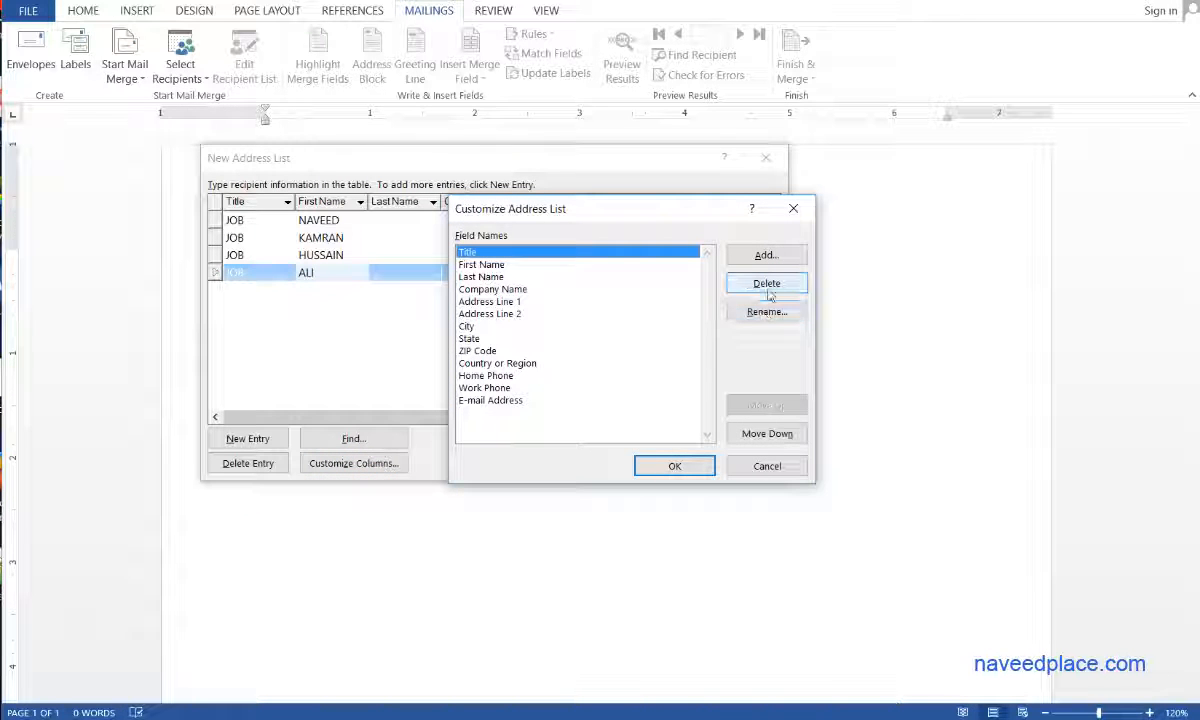
click(767, 466)
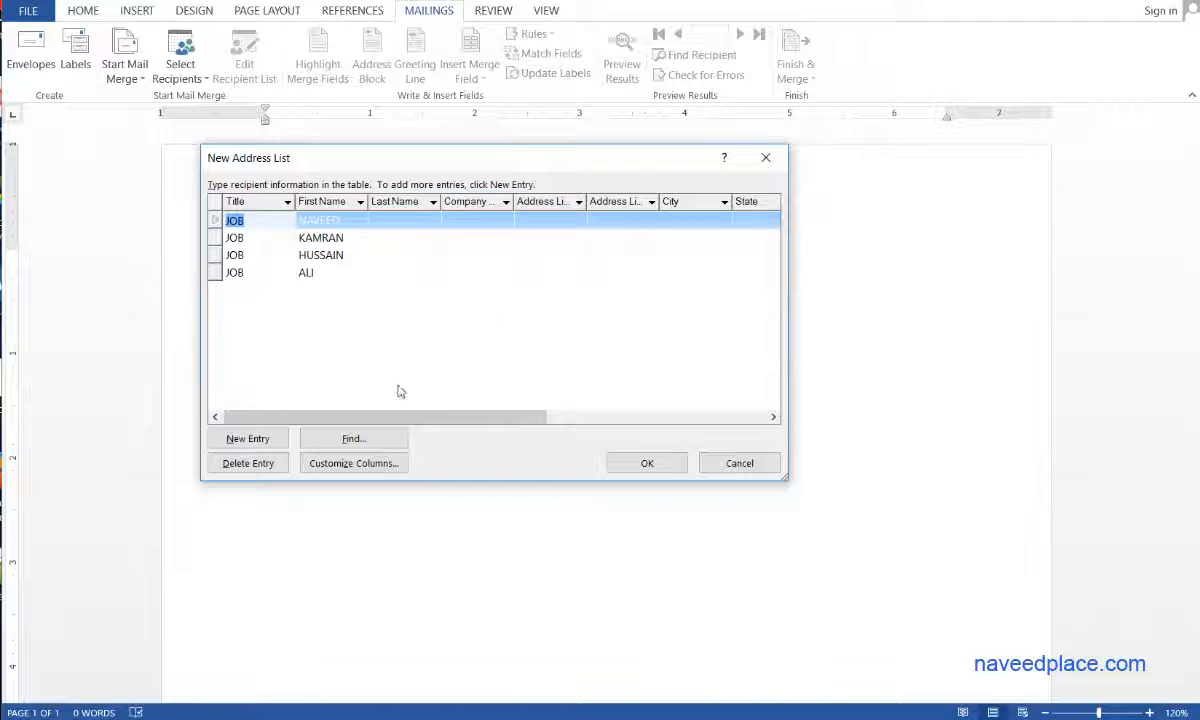
Finish the address list and save it on the Desktop as DATABASE
click(650, 463)
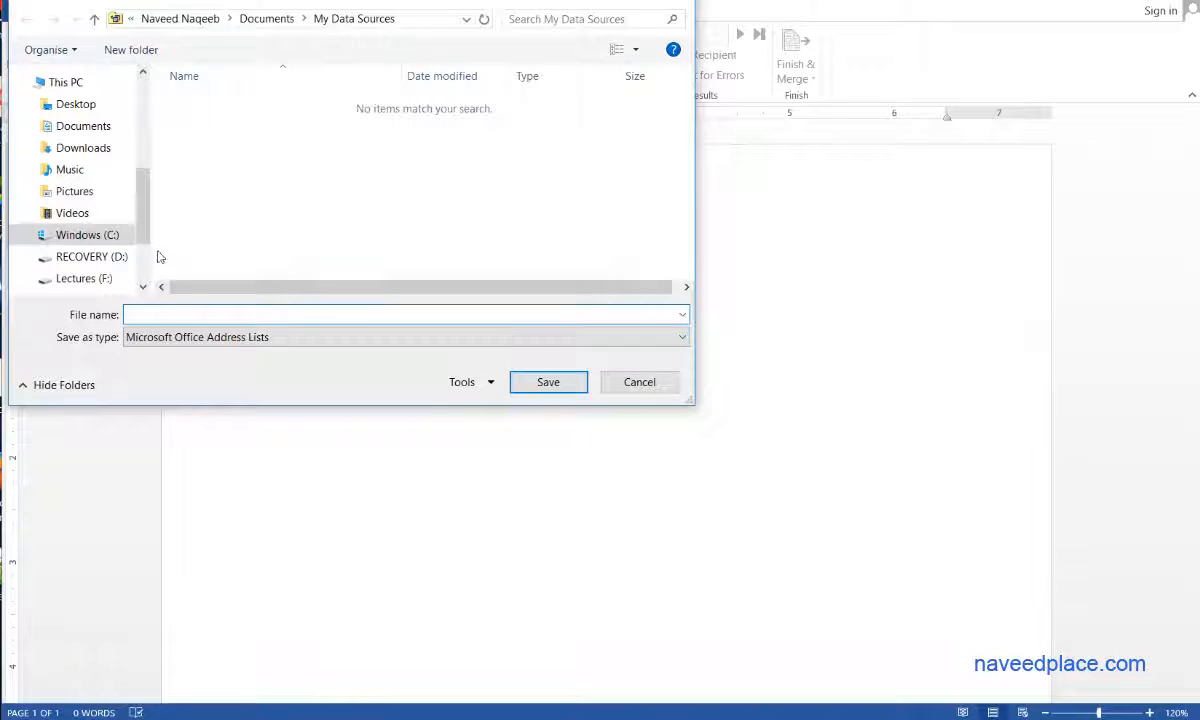
drag(145, 222, 145, 138)
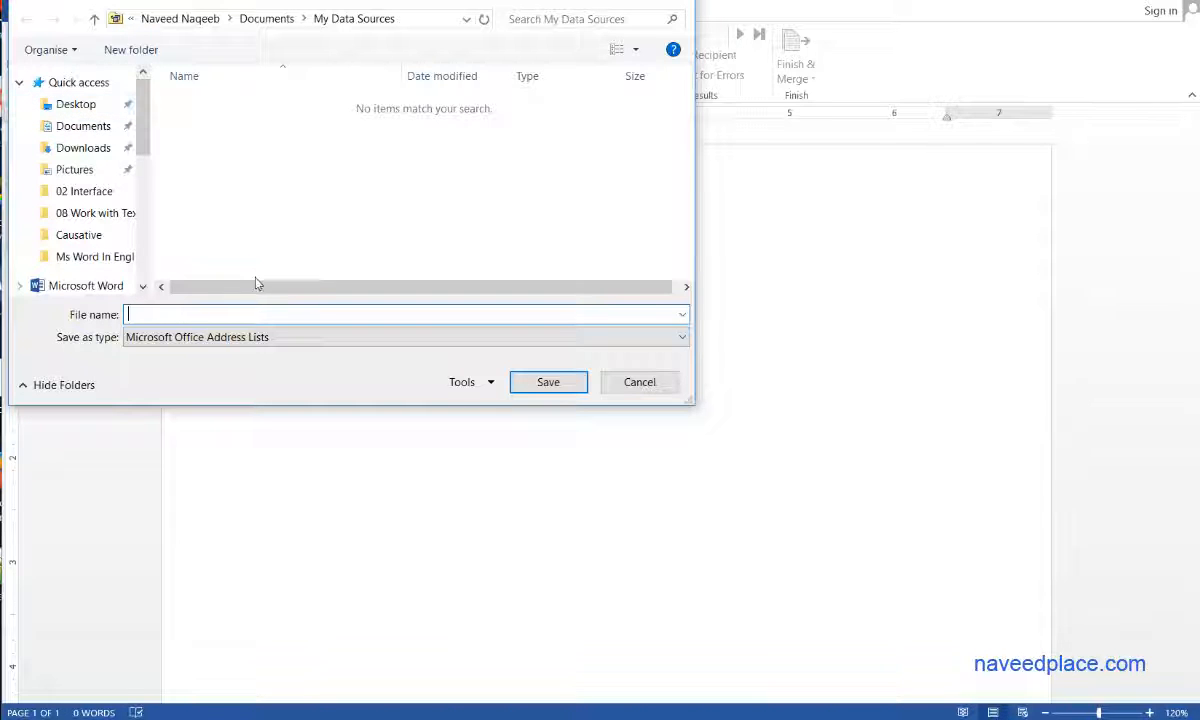
click(85, 106)
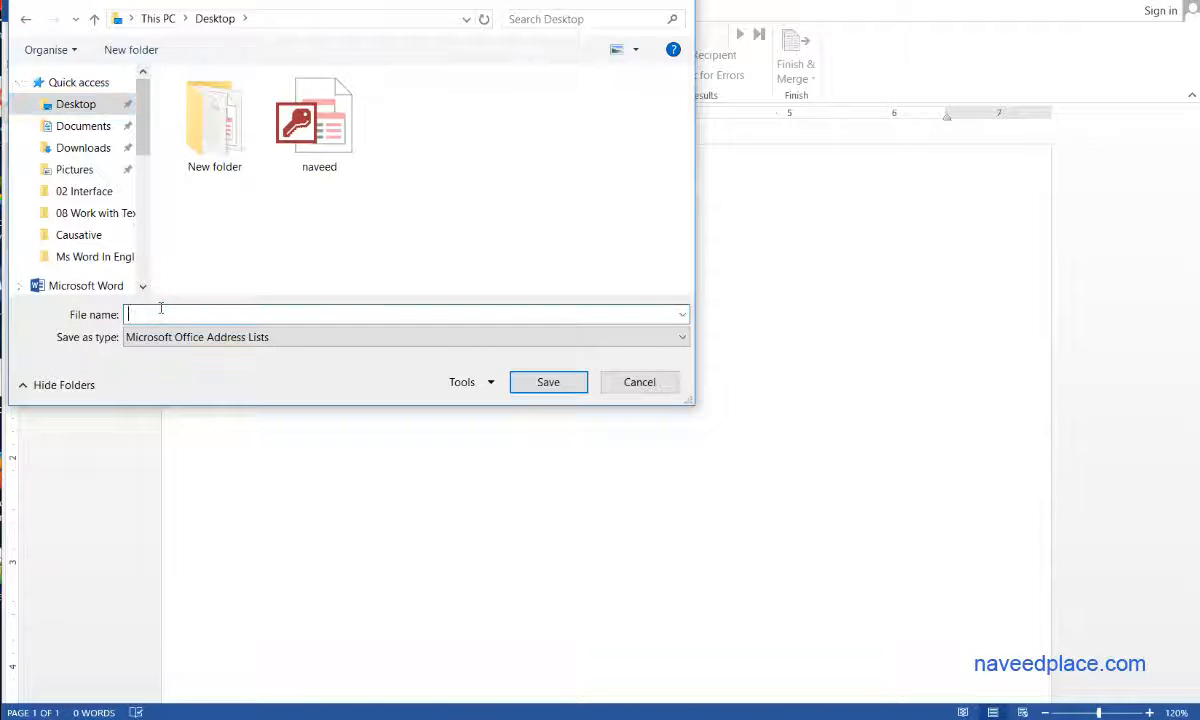
text(DATABASE)
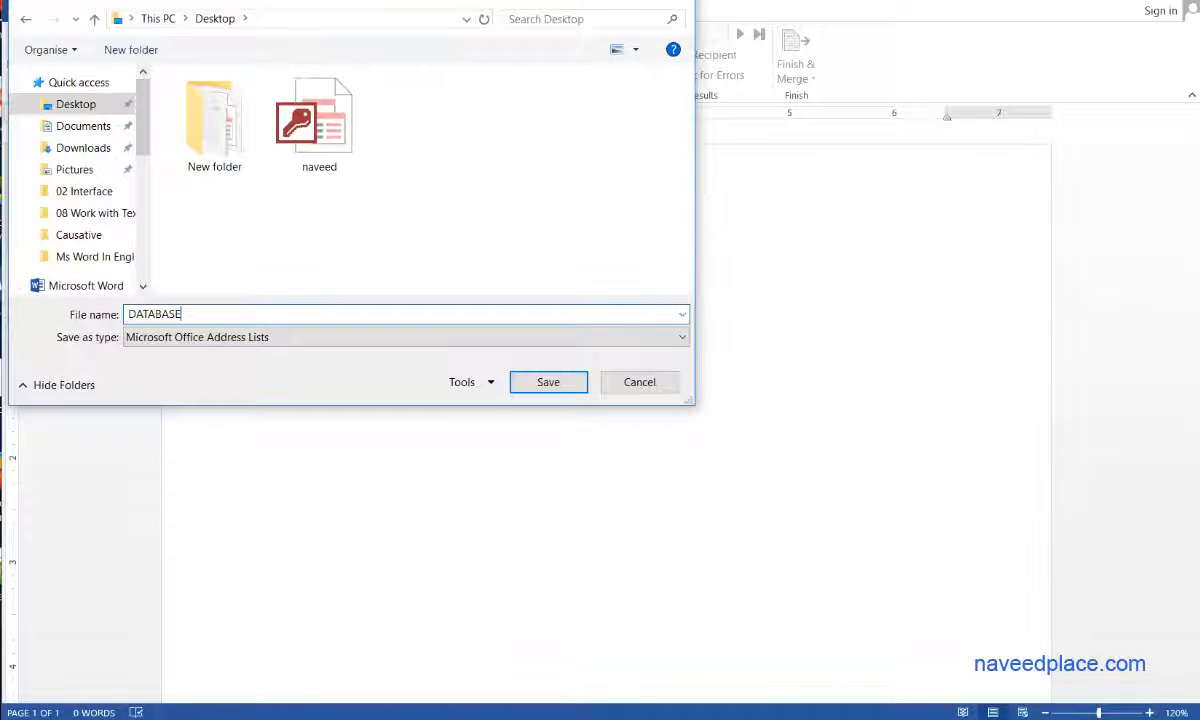
key(Return)
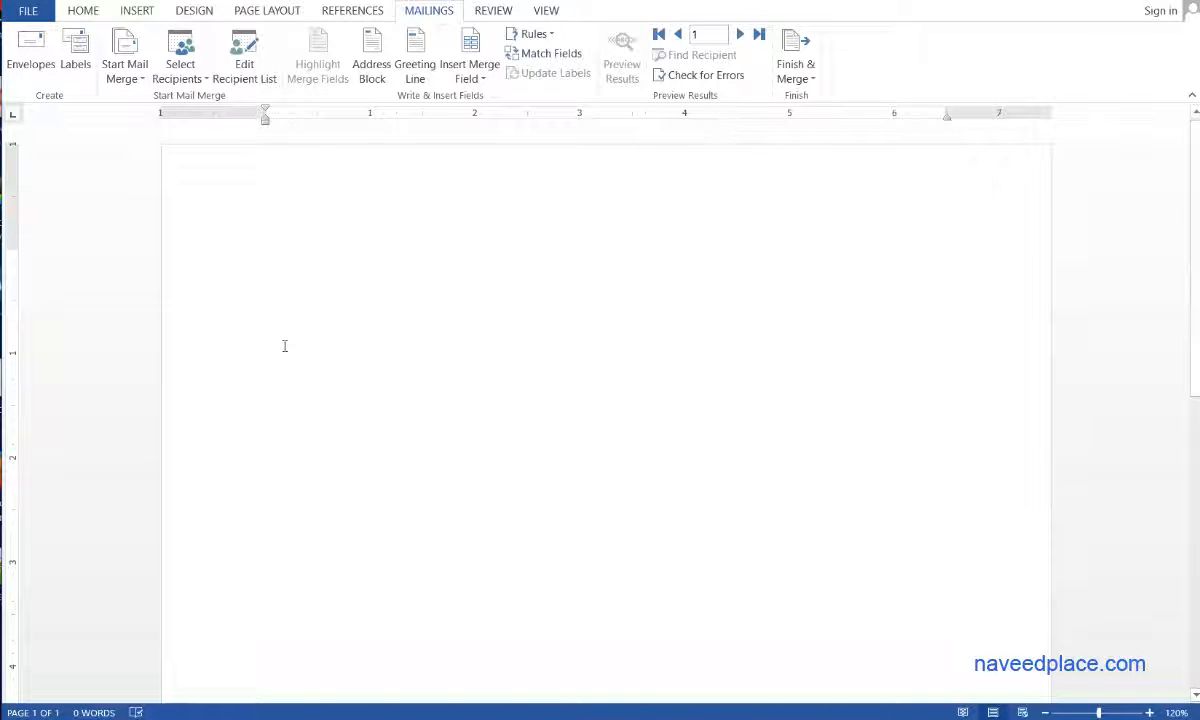
Generate sample paragraphs with =RAND() and insert blank lines above the first paragraph
text(=RAND)
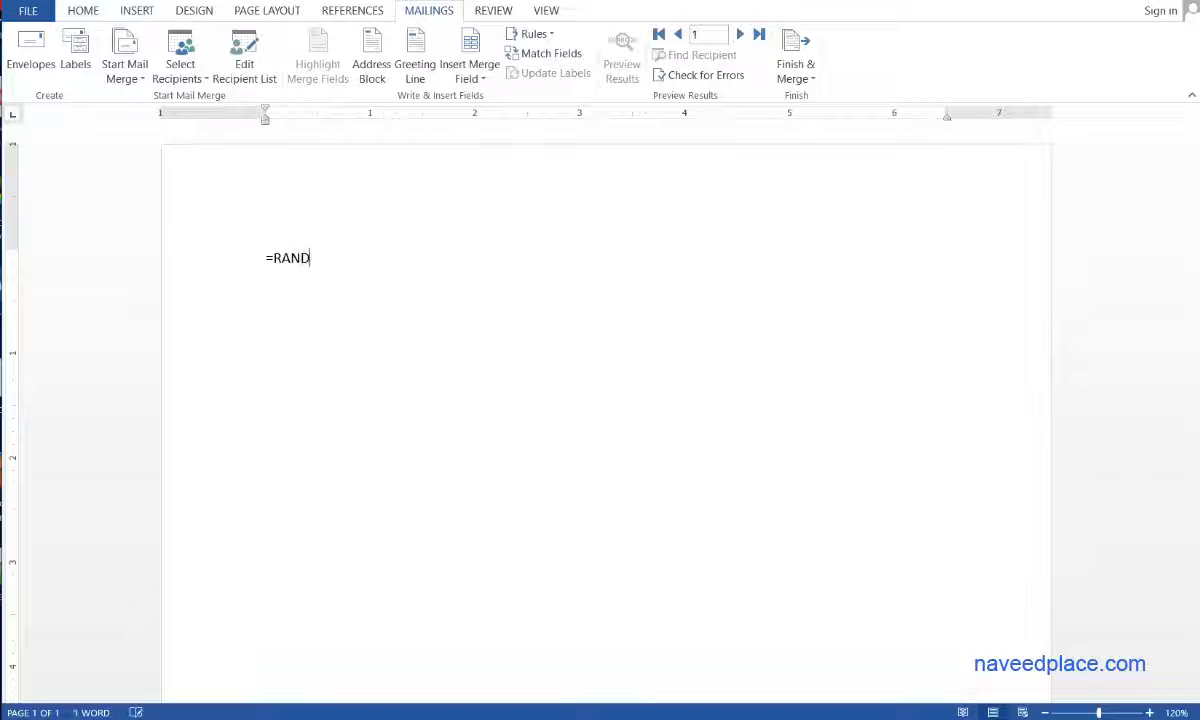
text(())
key(Return)
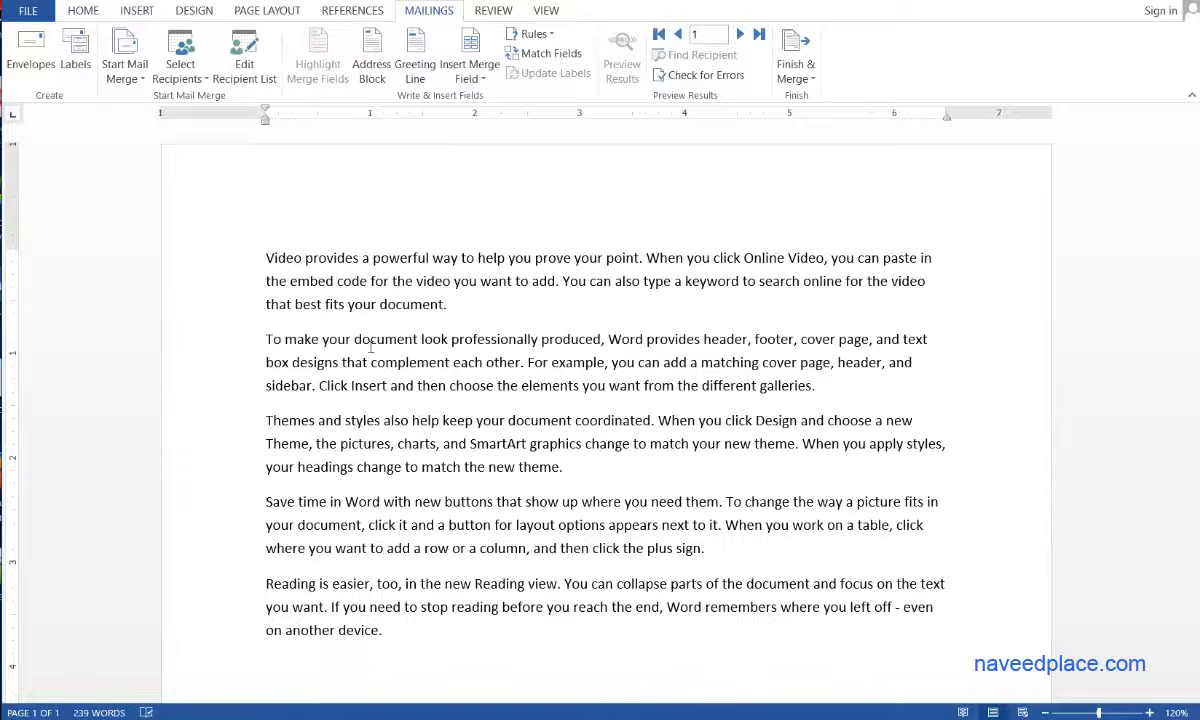
click(261, 257)
key(Return)
click(333, 285)
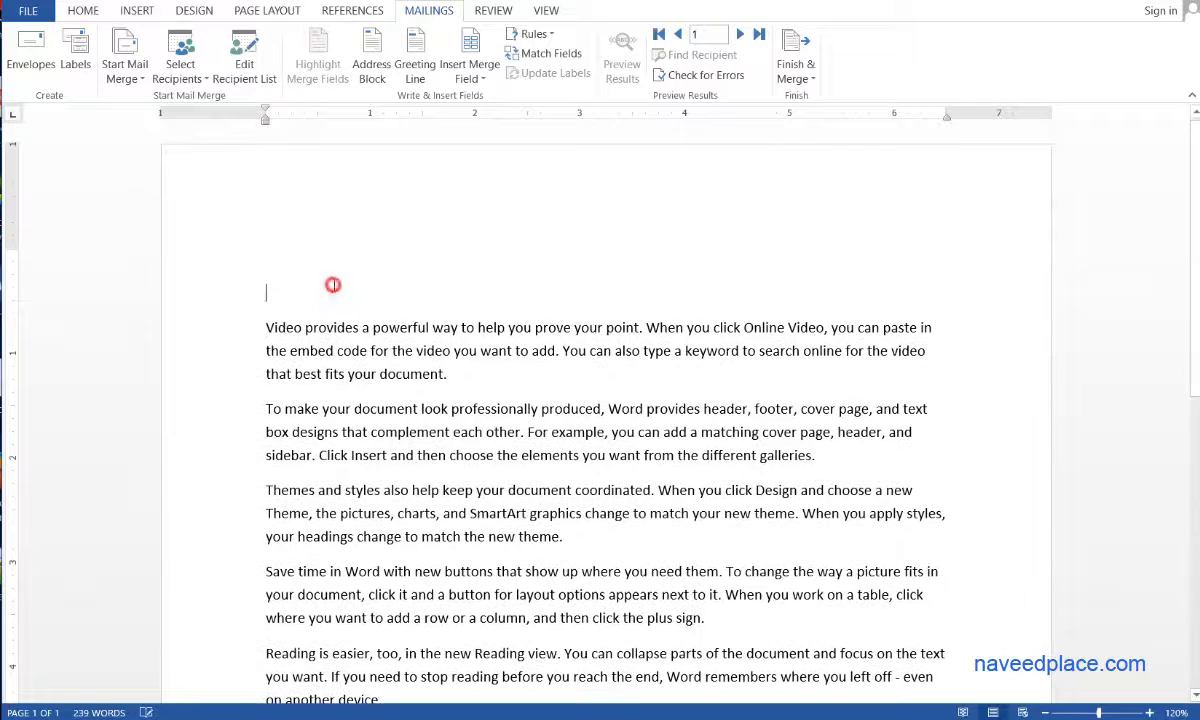
Insert the Title and First_Name merge fields on separate lines above the first paragraph of the letter
click(470, 75)
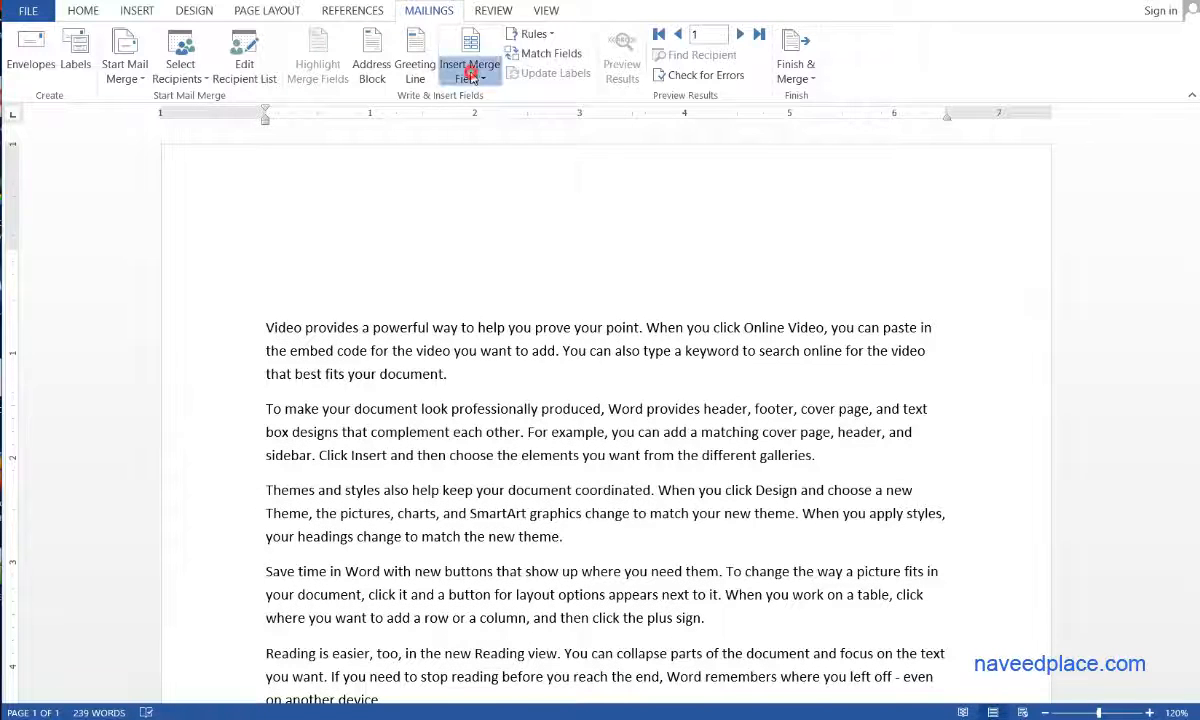
click(471, 100)
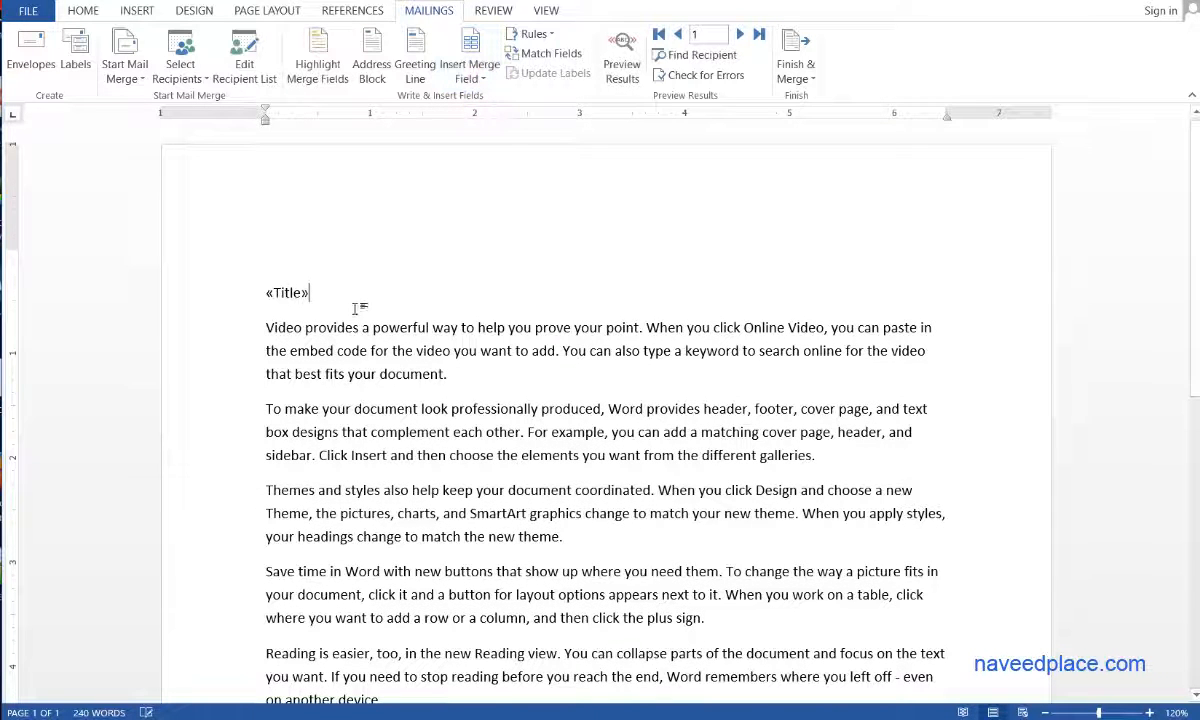
key(Return)
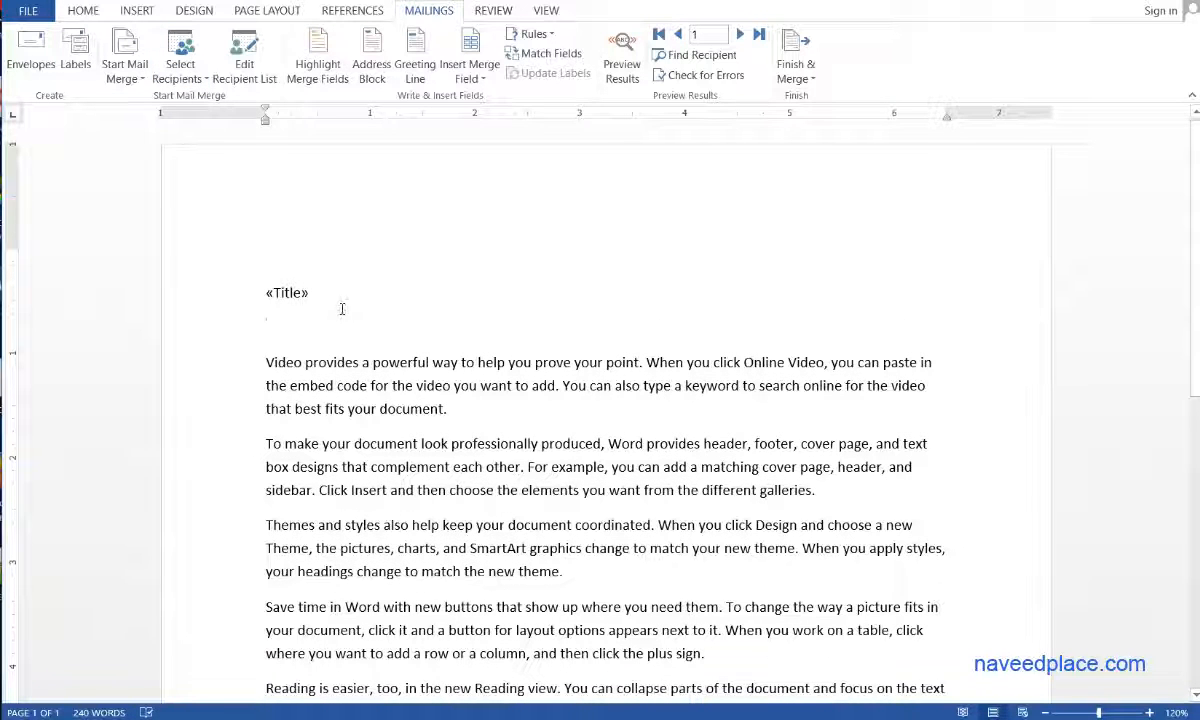
click(468, 75)
click(487, 118)
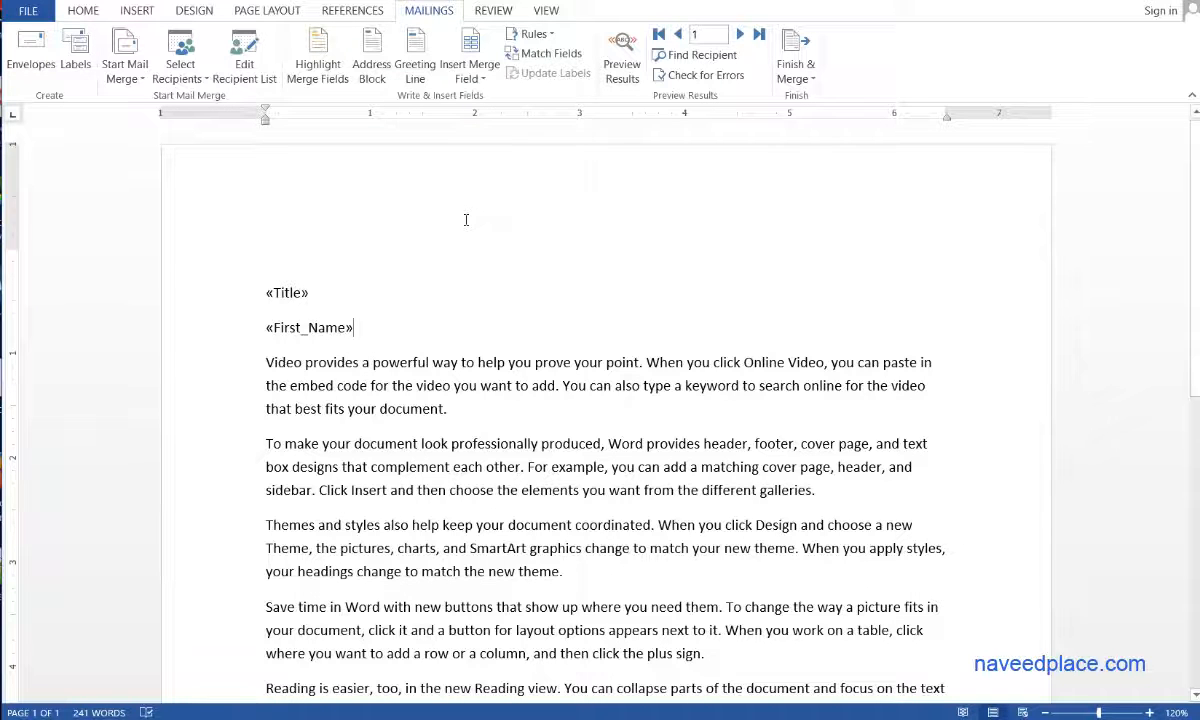
scroll(466, 220, down, 6)
scroll(466, 220, up, 6)
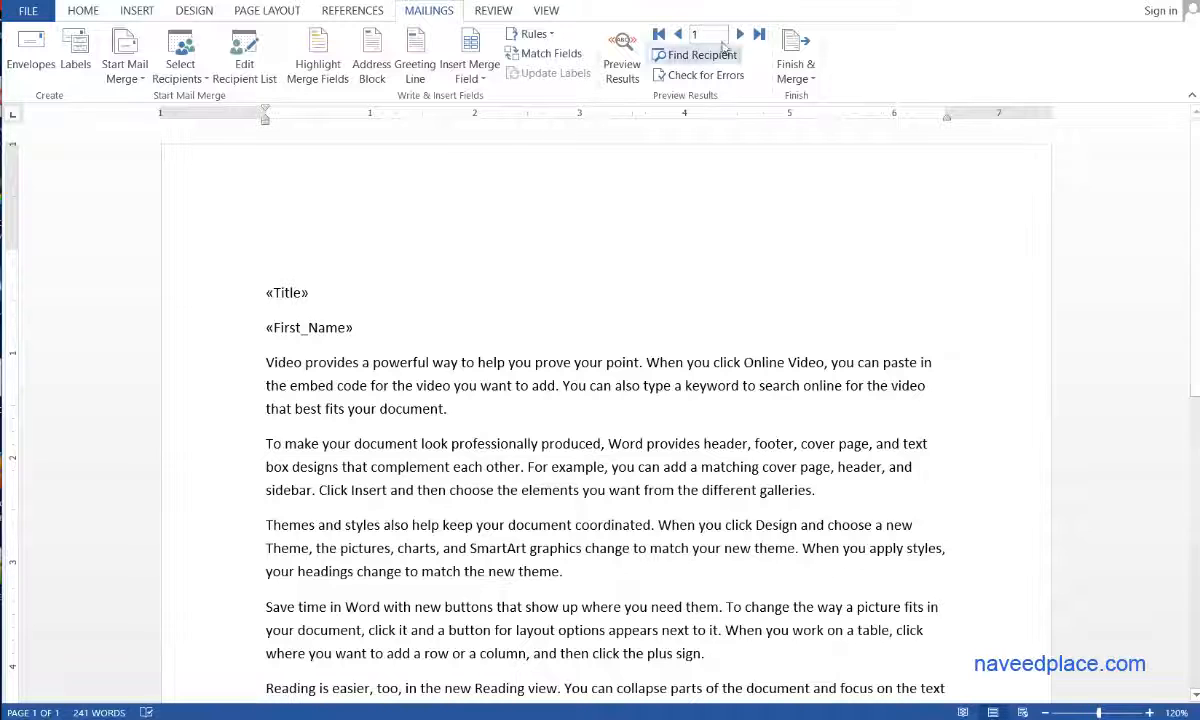
Finish the merge as individual documents, merging all records into a new document
click(789, 80)
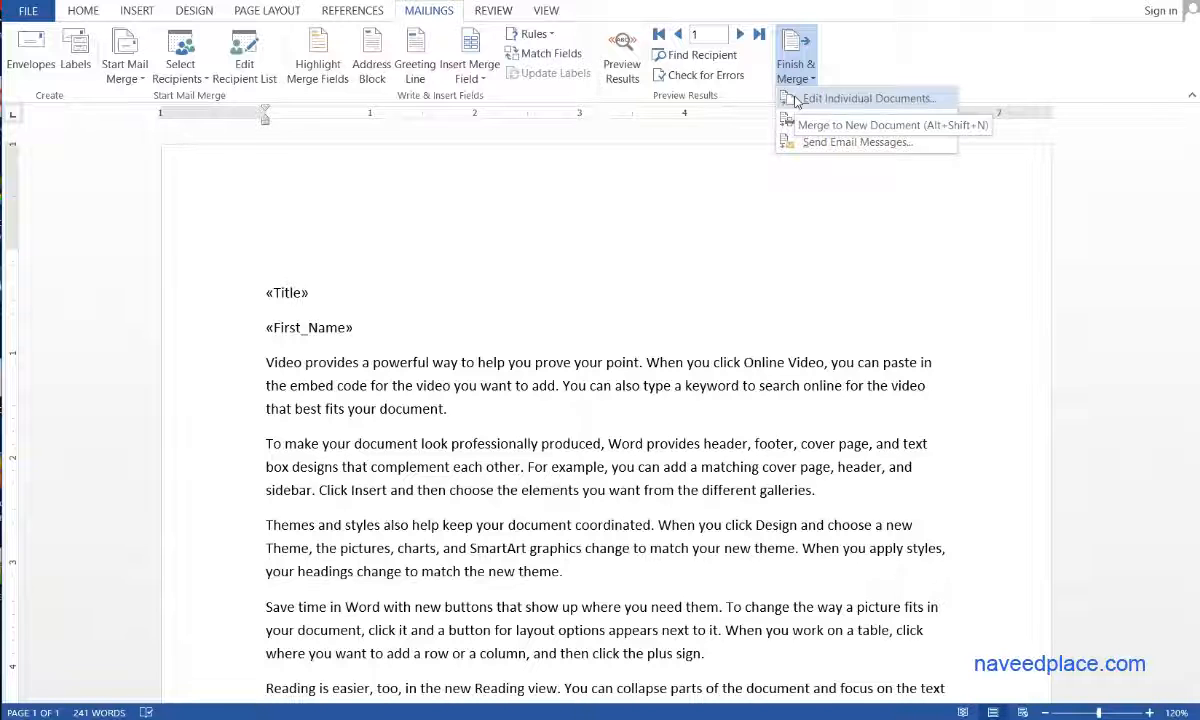
click(796, 100)
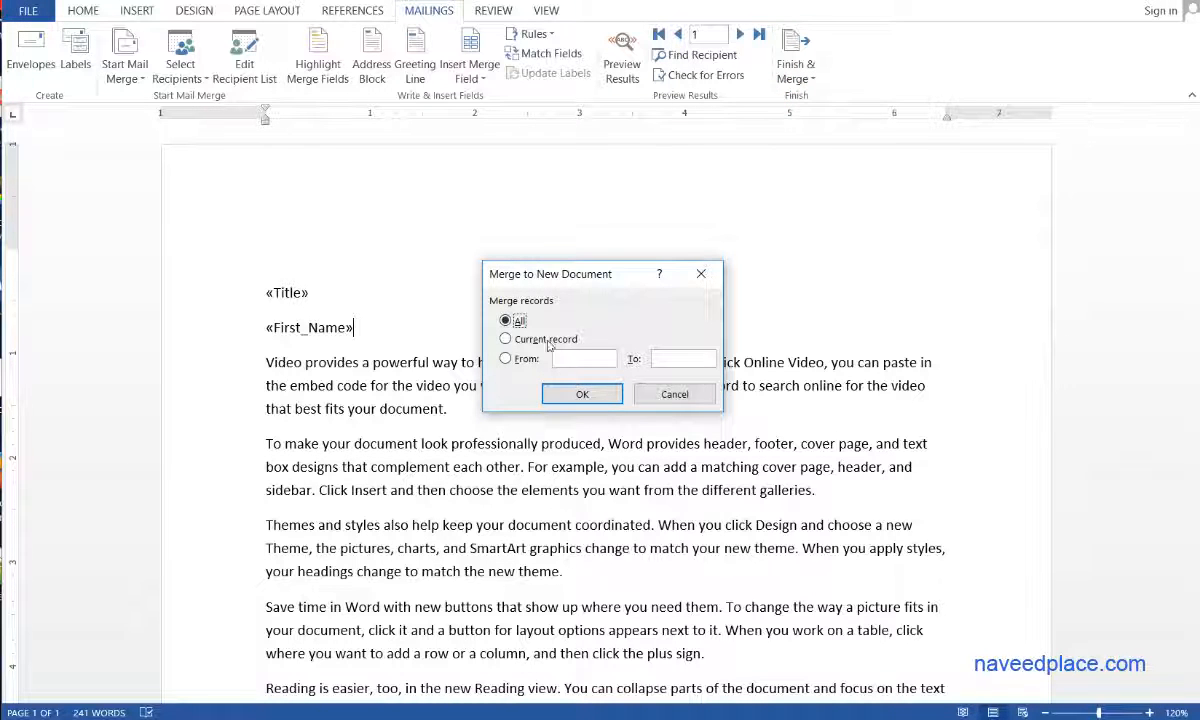
click(565, 393)
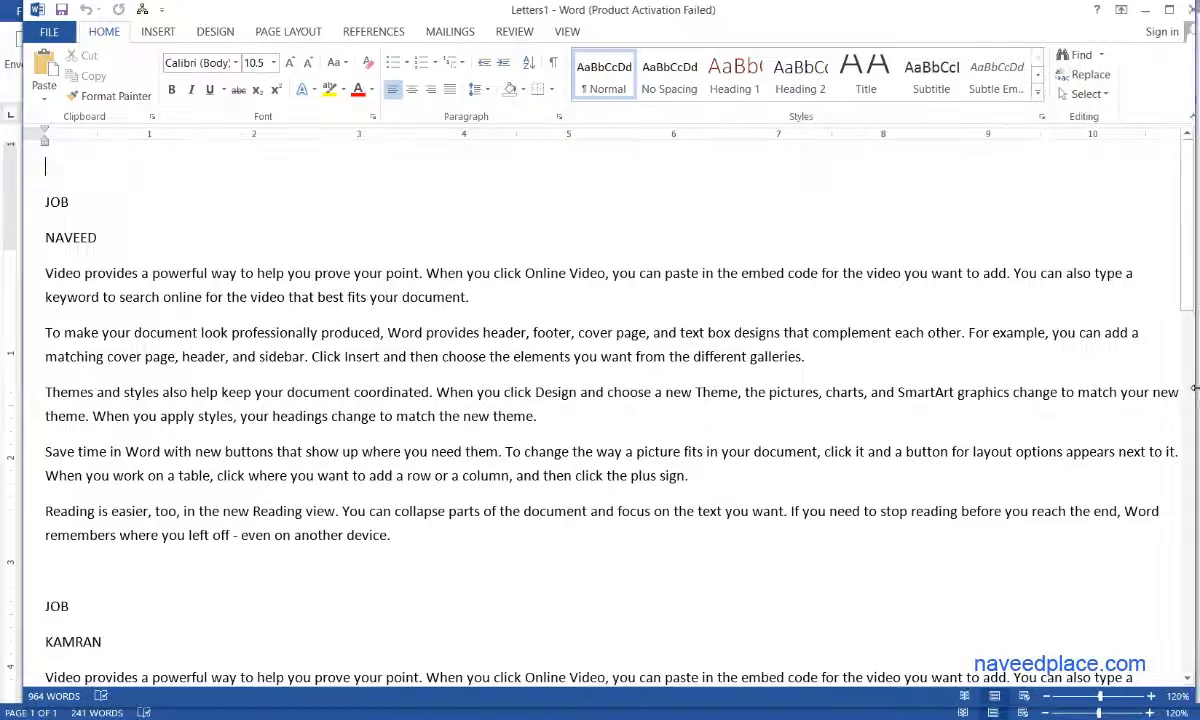
Resize the merged letters window so that it spans the full width of the screen
drag(1193, 387, 1183, 387)
click(76, 205)
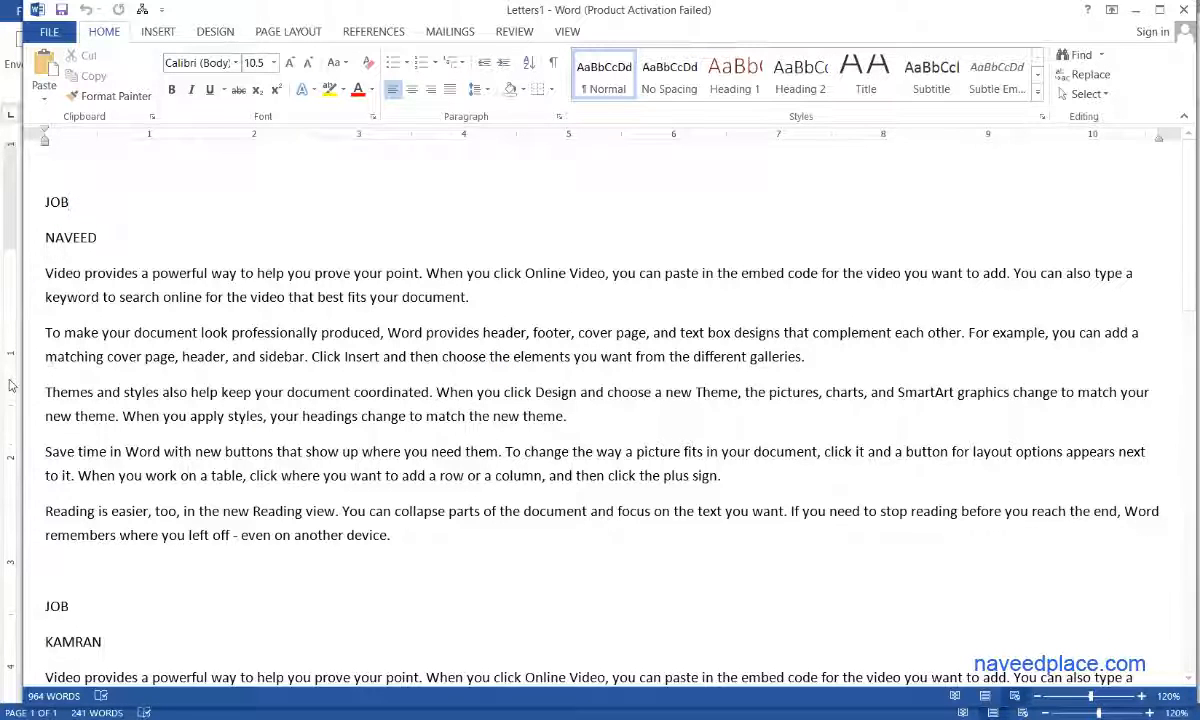
drag(18, 378, 0, 378)
Check the title and first name at the start of each merged letter
click(147, 201)
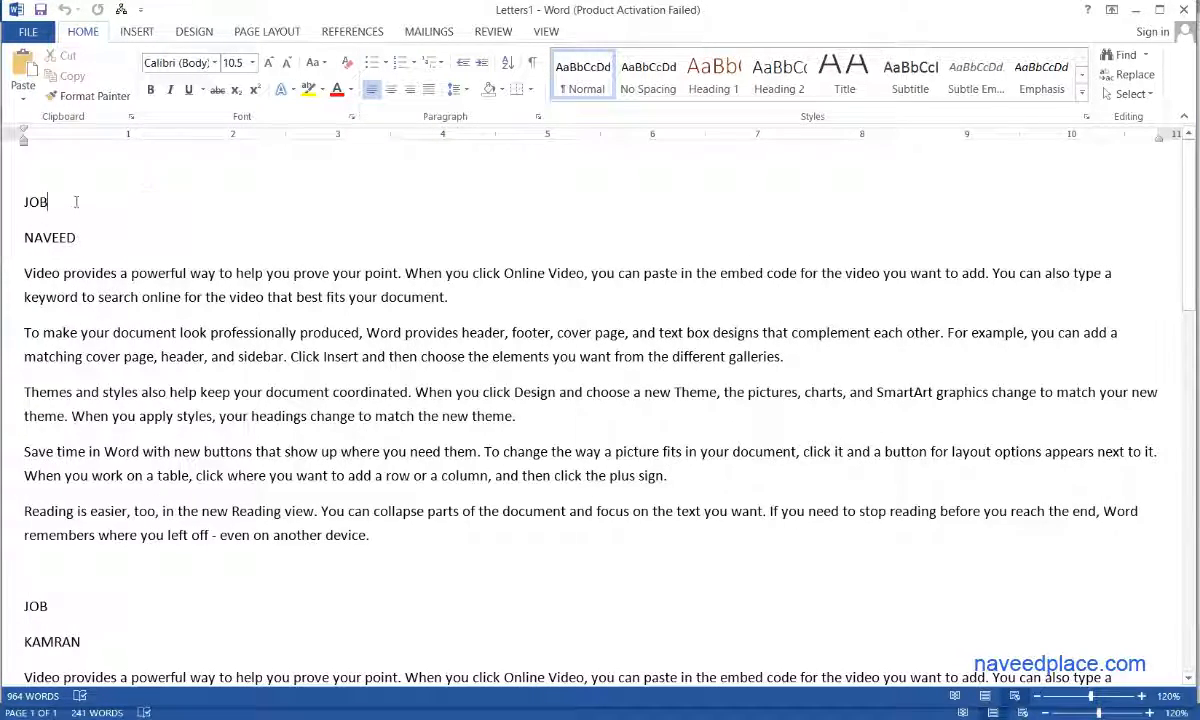
double_click(72, 201)
double_click(88, 232)
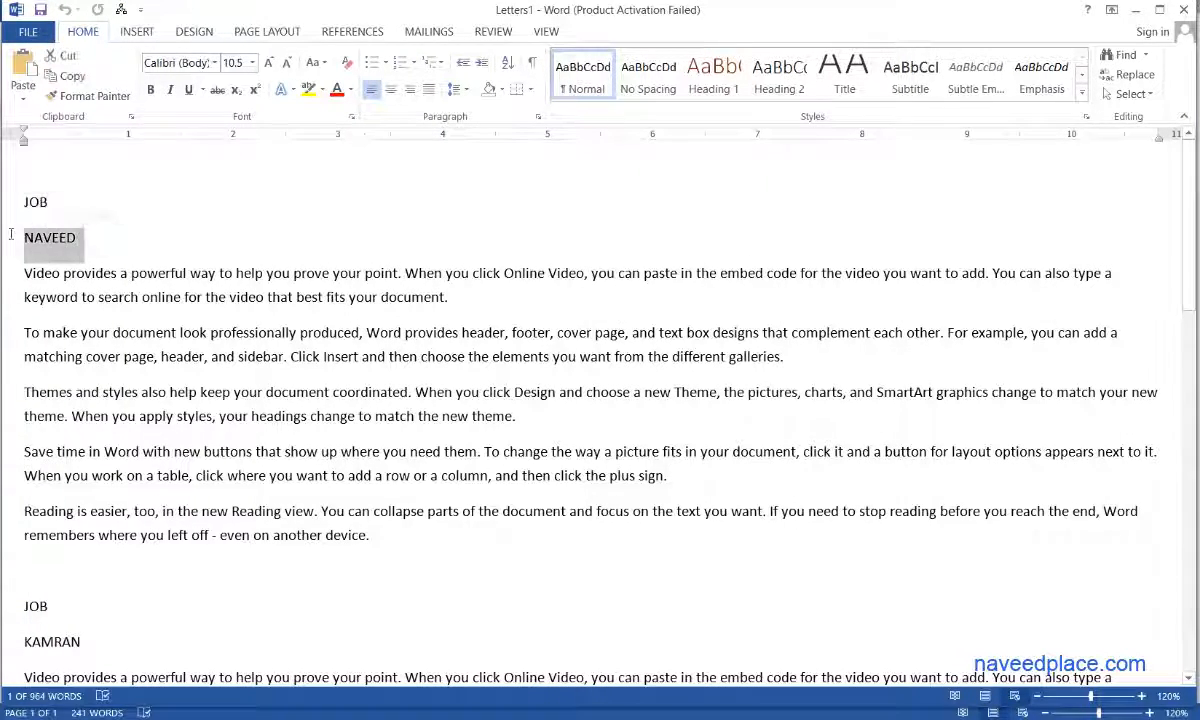
click(160, 354)
scroll(245, 388, down, 2)
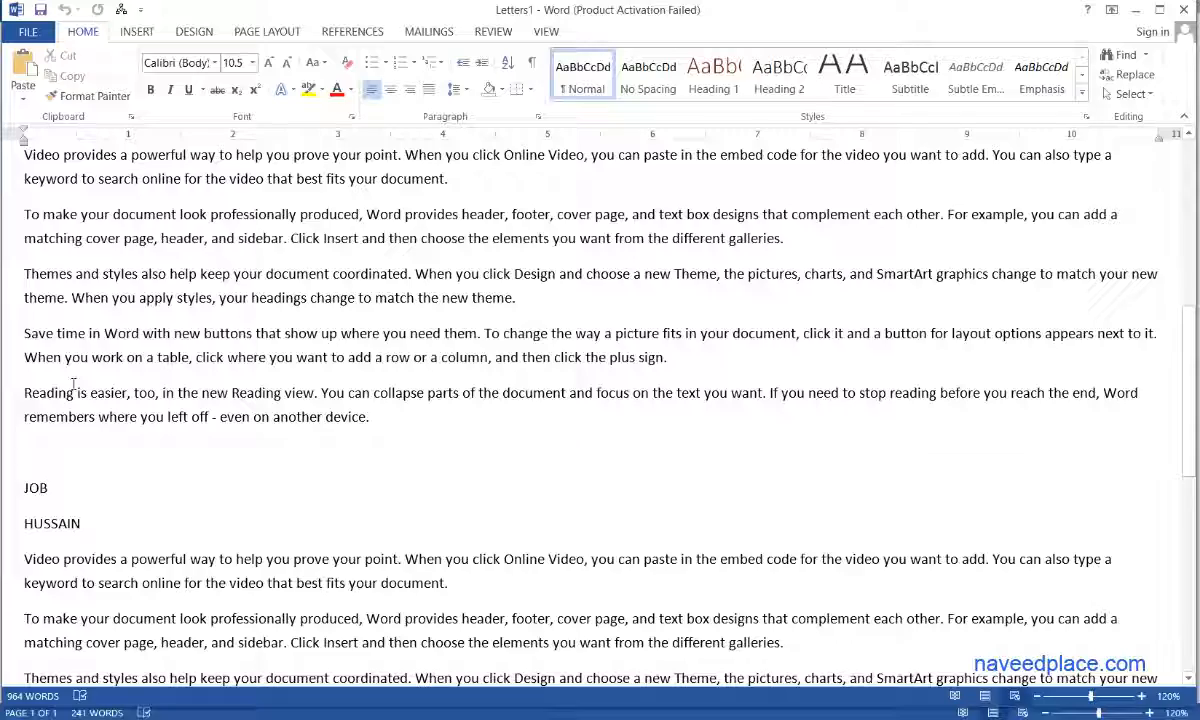
double_click(101, 484)
double_click(145, 522)
text(ALI)
scroll(85, 299, down, 3)
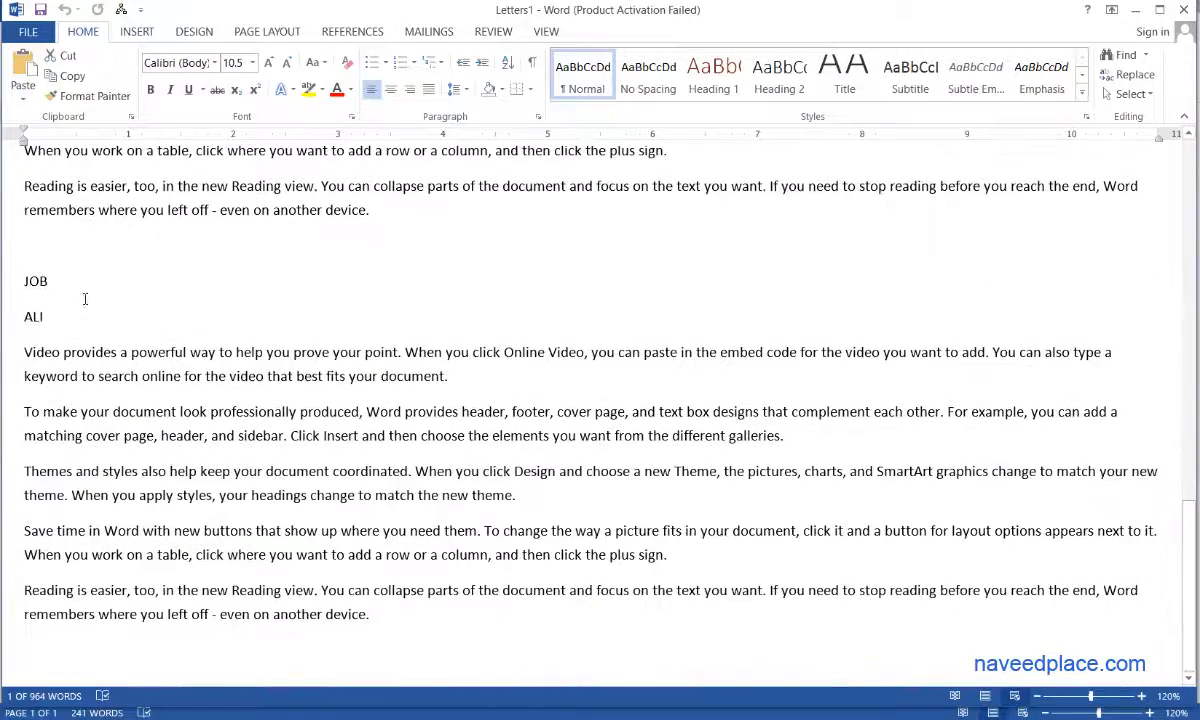
double_click(36, 281)
double_click(40, 316)
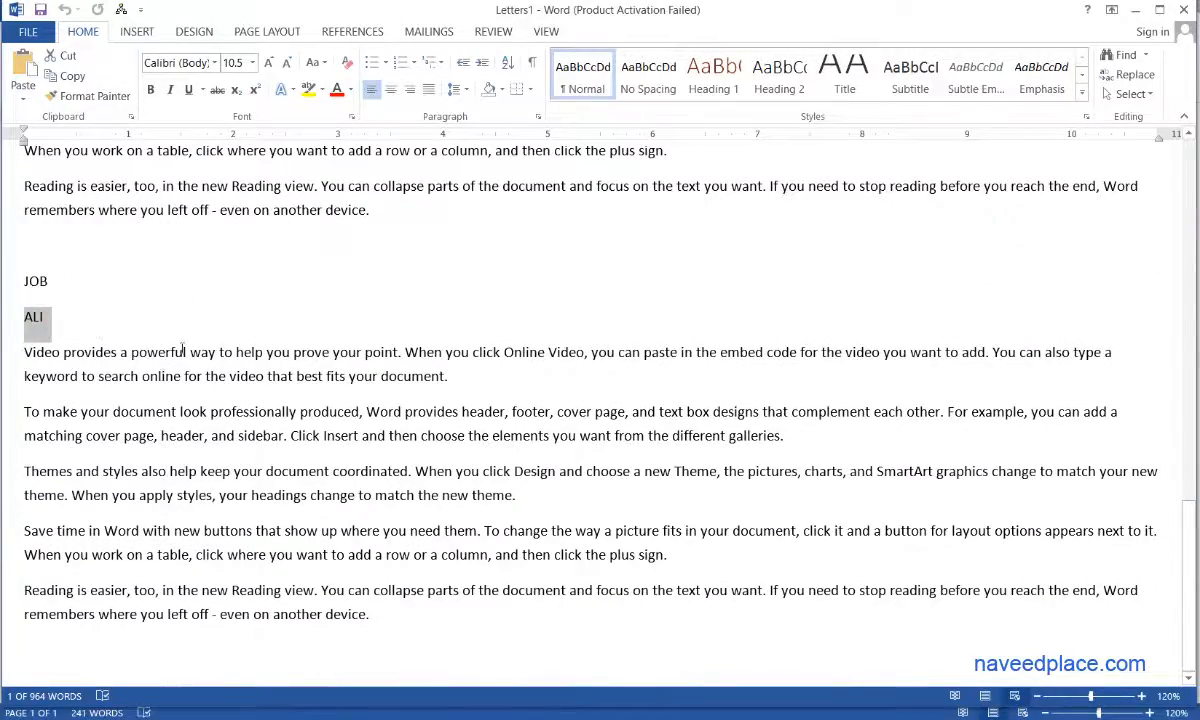
scroll(252, 547, up, 14)
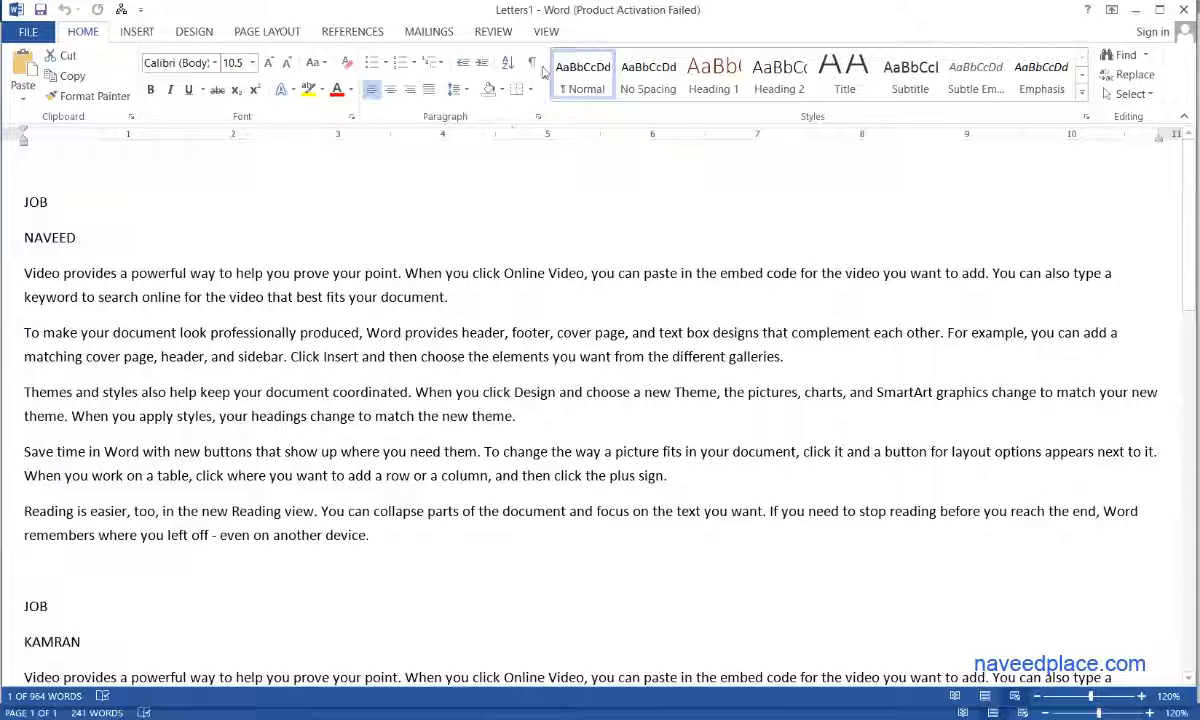
Compare the recipient lines and the shared body text across the merged letters
click(429, 31)
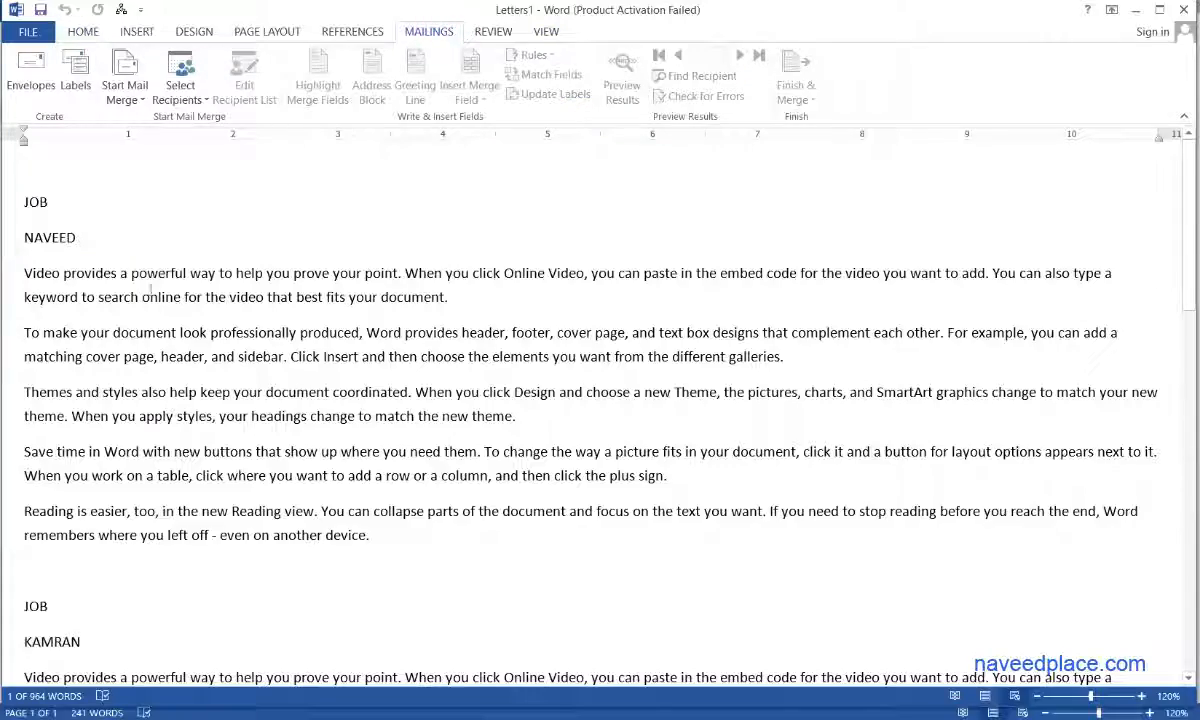
drag(118, 226, 24, 198)
click(238, 360)
scroll(243, 368, down, 14)
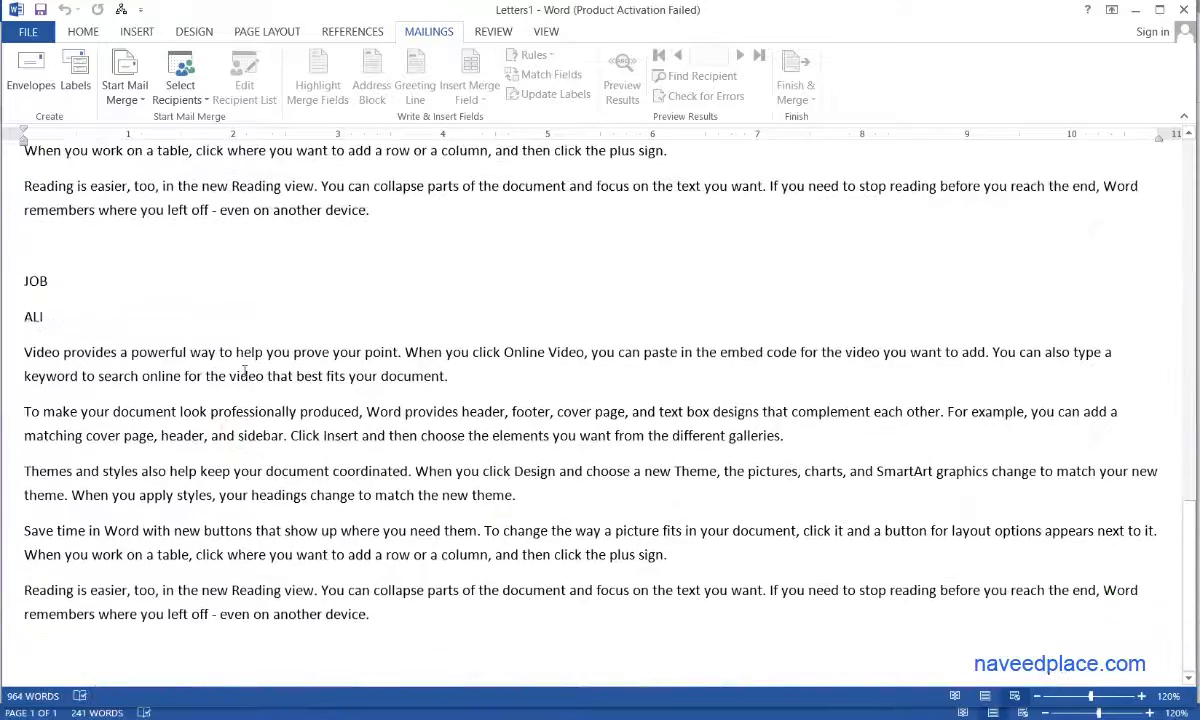
scroll(243, 368, up, 13)
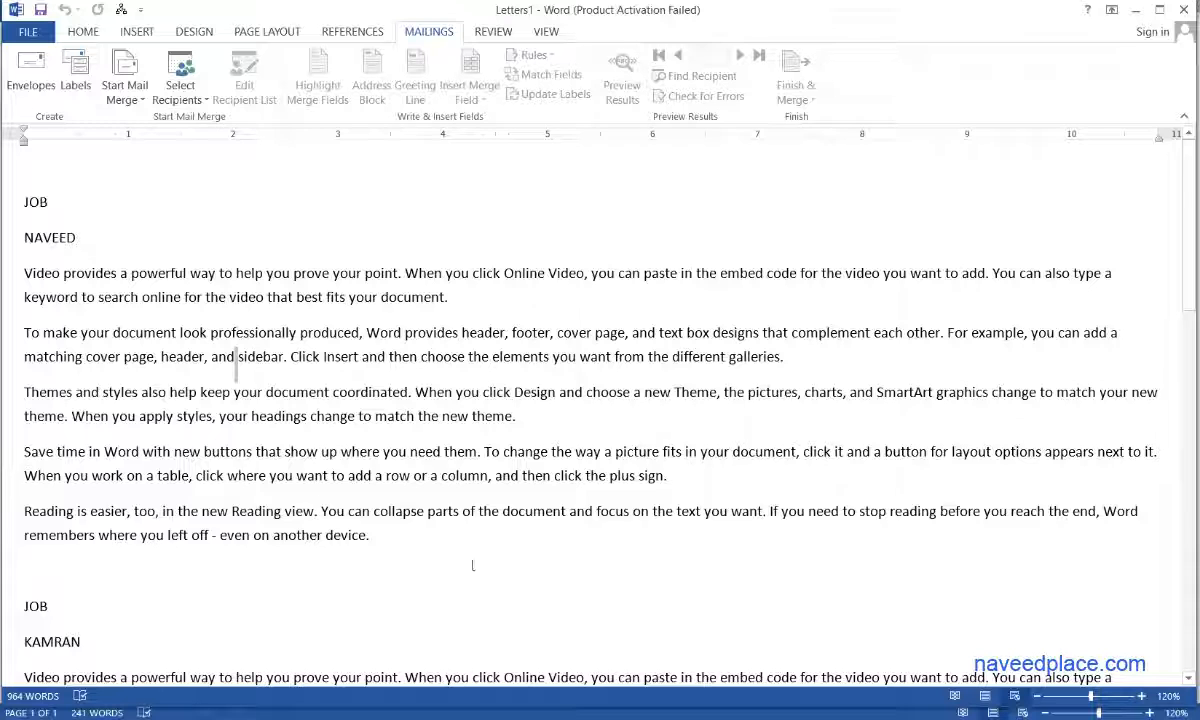
drag(473, 566, 22, 237)
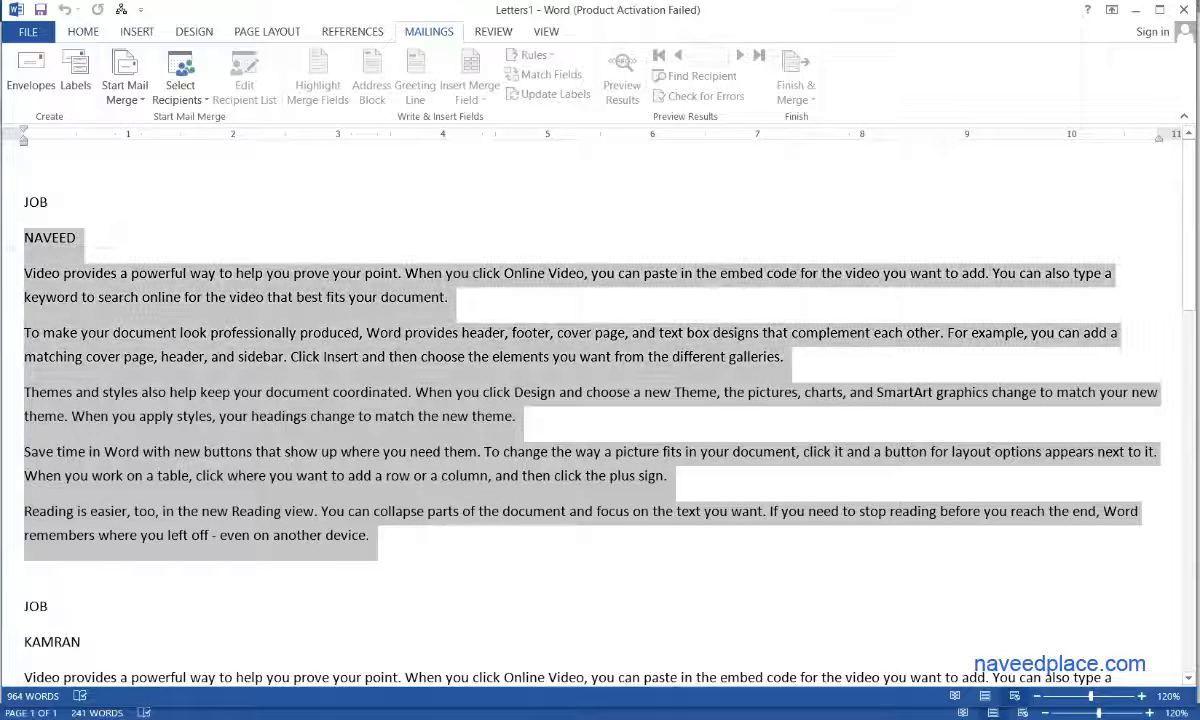
click(411, 519)
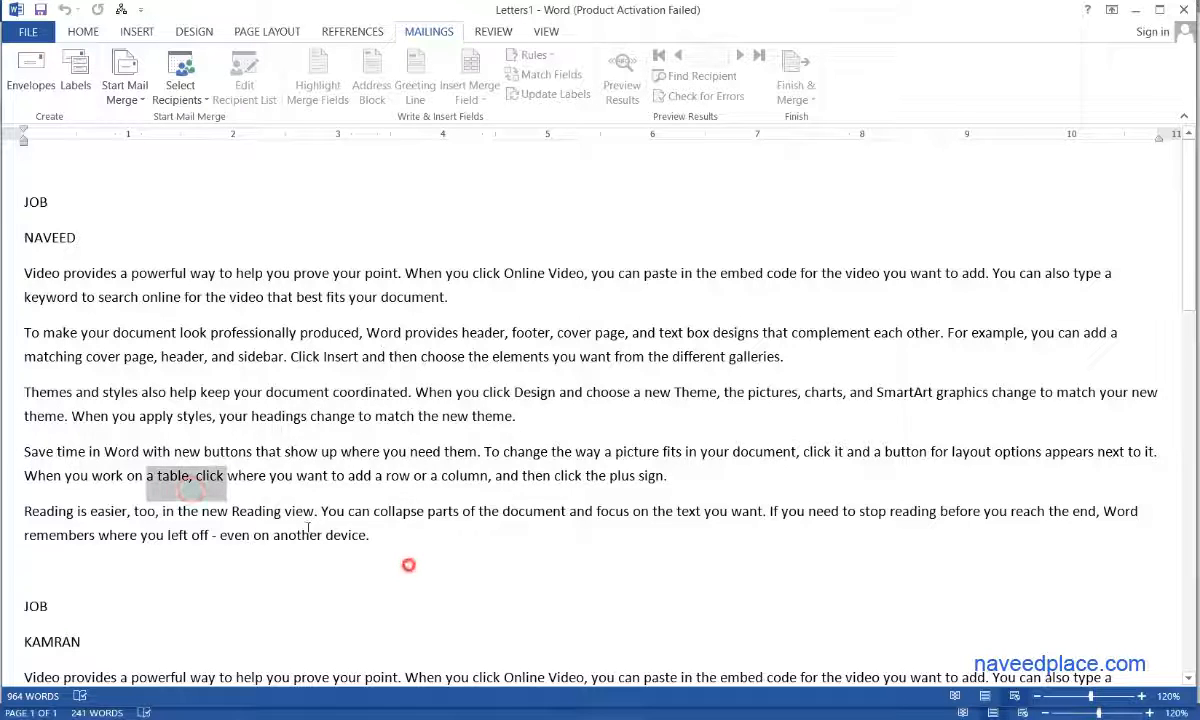
drag(407, 565, 24, 272)
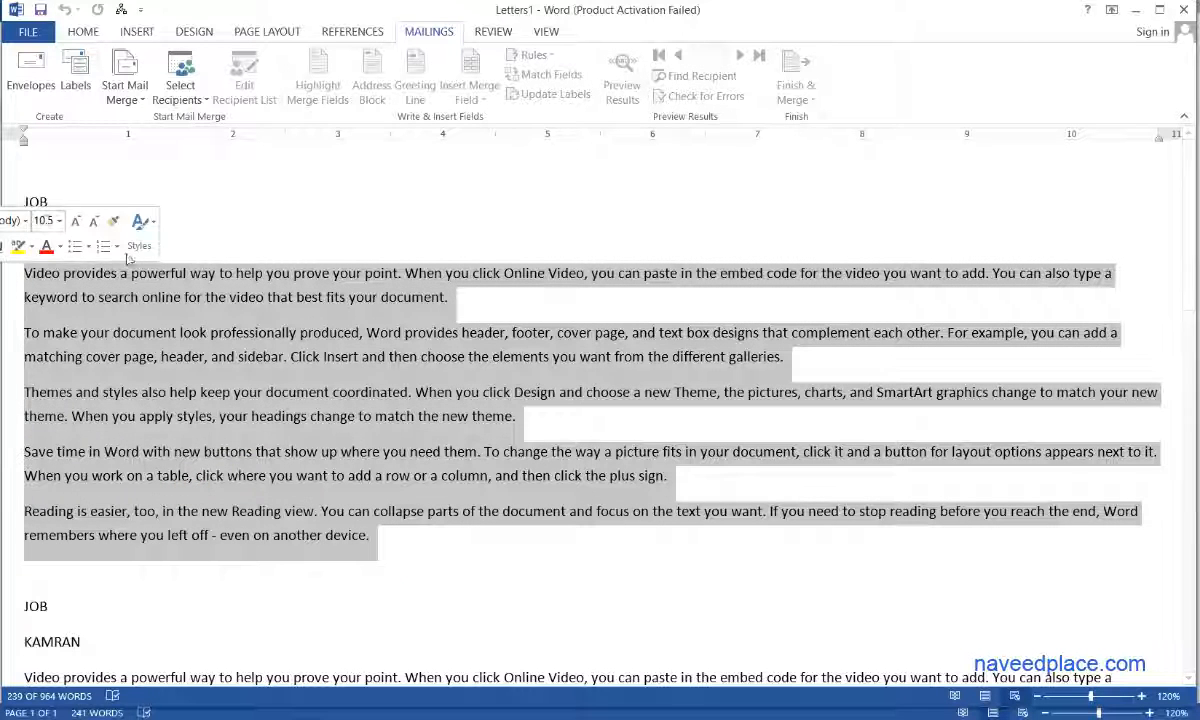
scroll(316, 430, down, 10)
scroll(169, 434, up, 12)
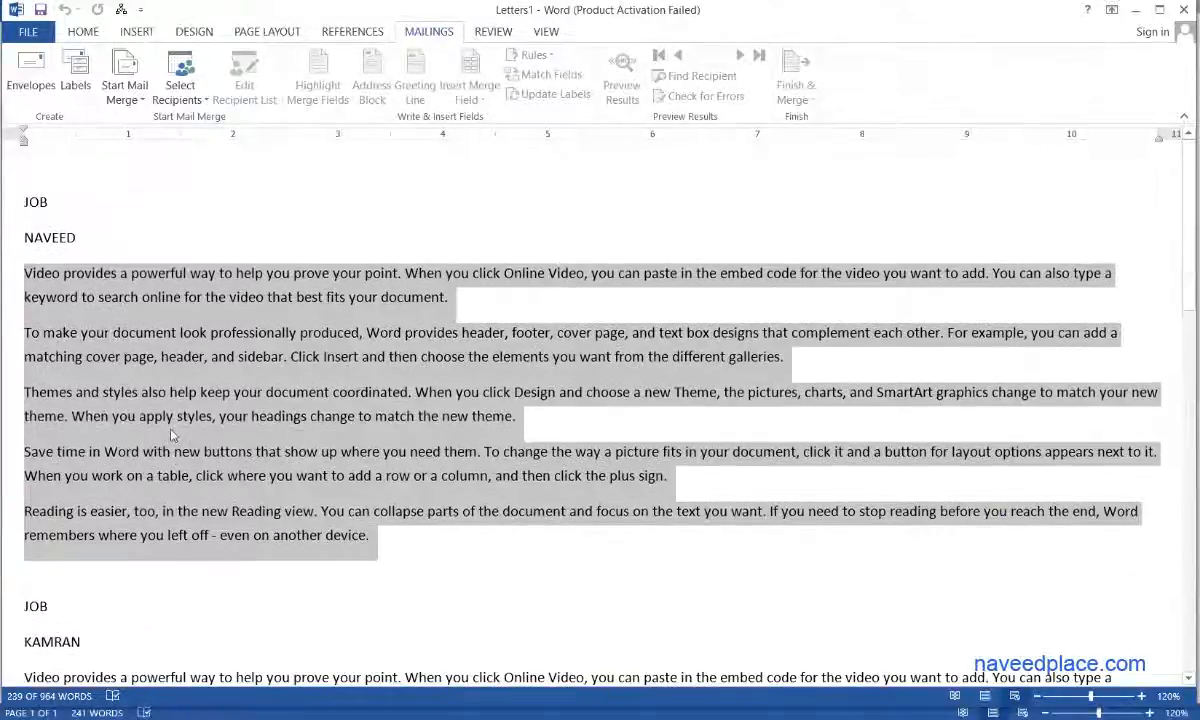
click(279, 192)
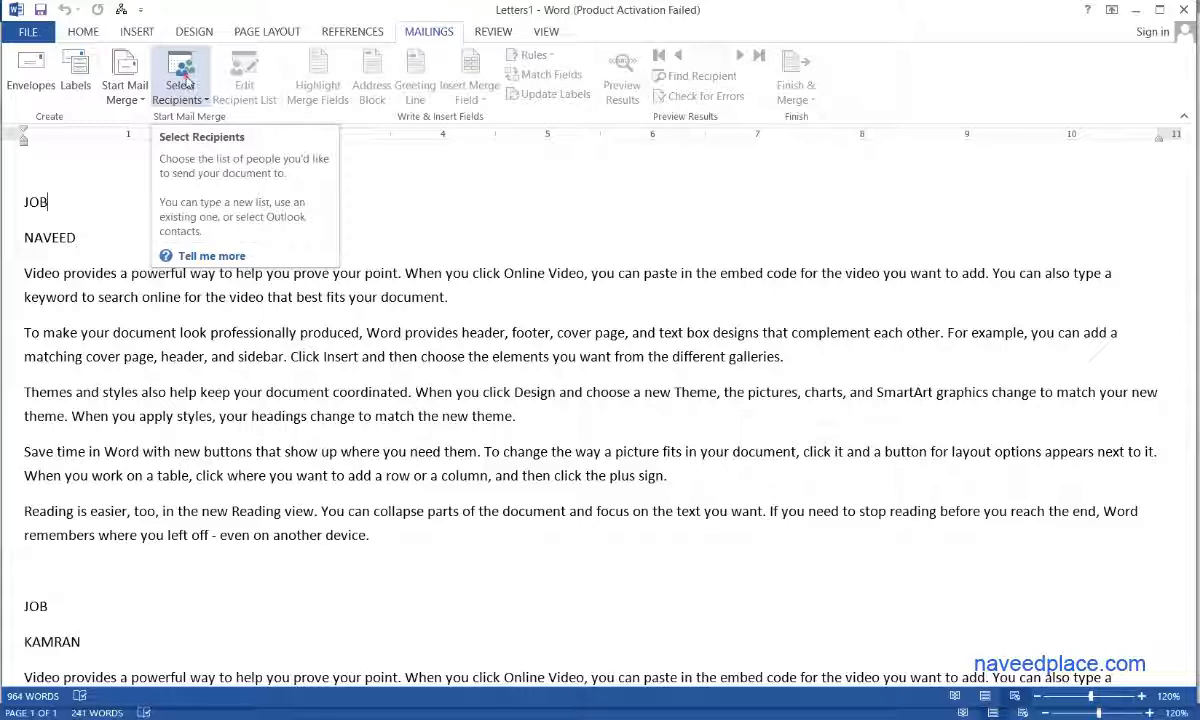
Attach the existing DATABASE list from the Desktop as the letters' recipients, then review the recipient list and accept it without changes
click(186, 80)
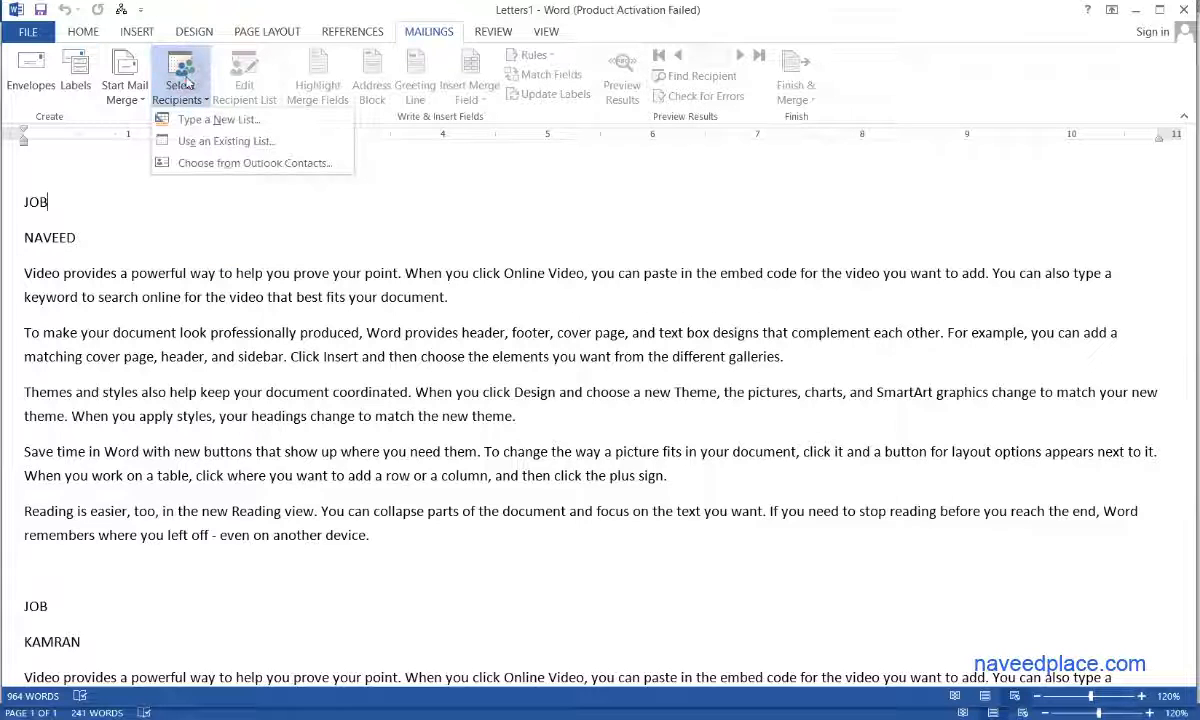
click(228, 143)
drag(148, 252, 144, 134)
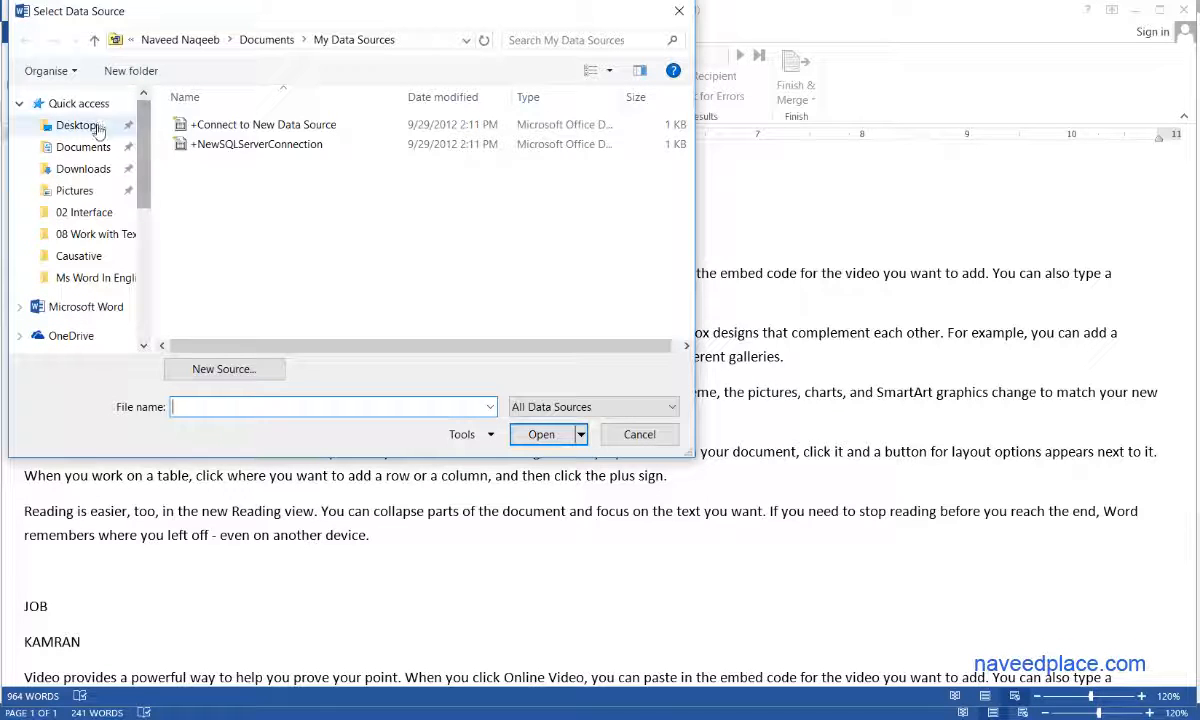
click(96, 127)
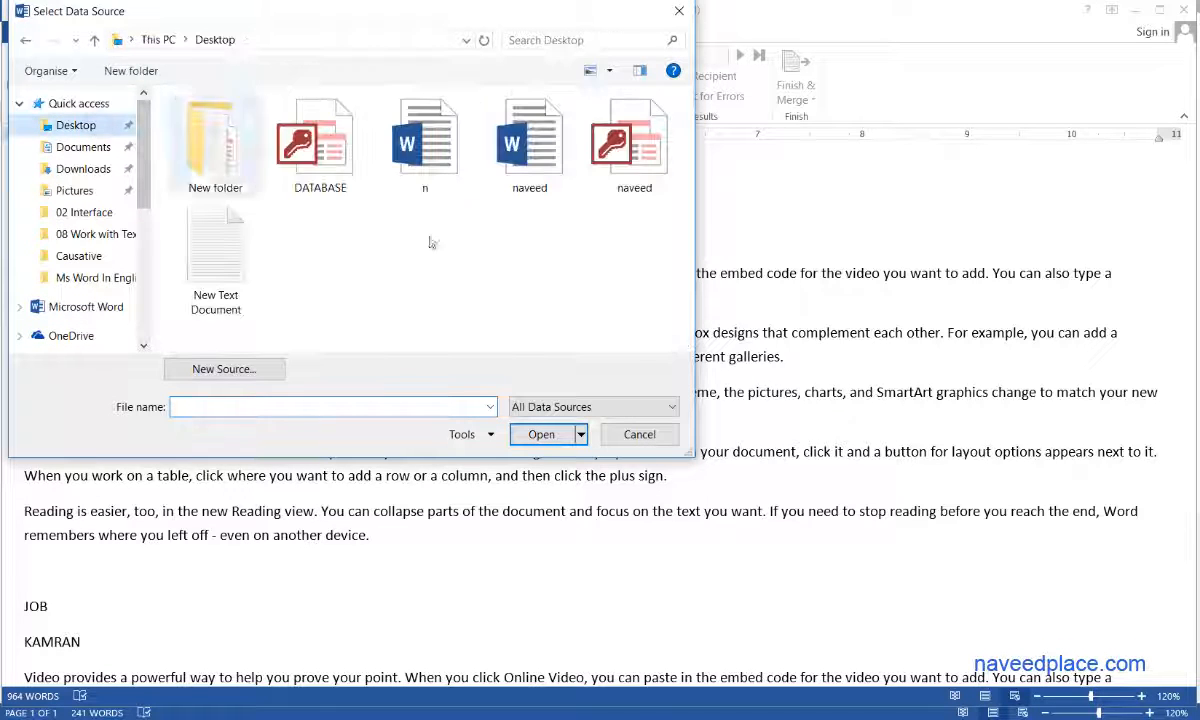
click(320, 140)
click(566, 434)
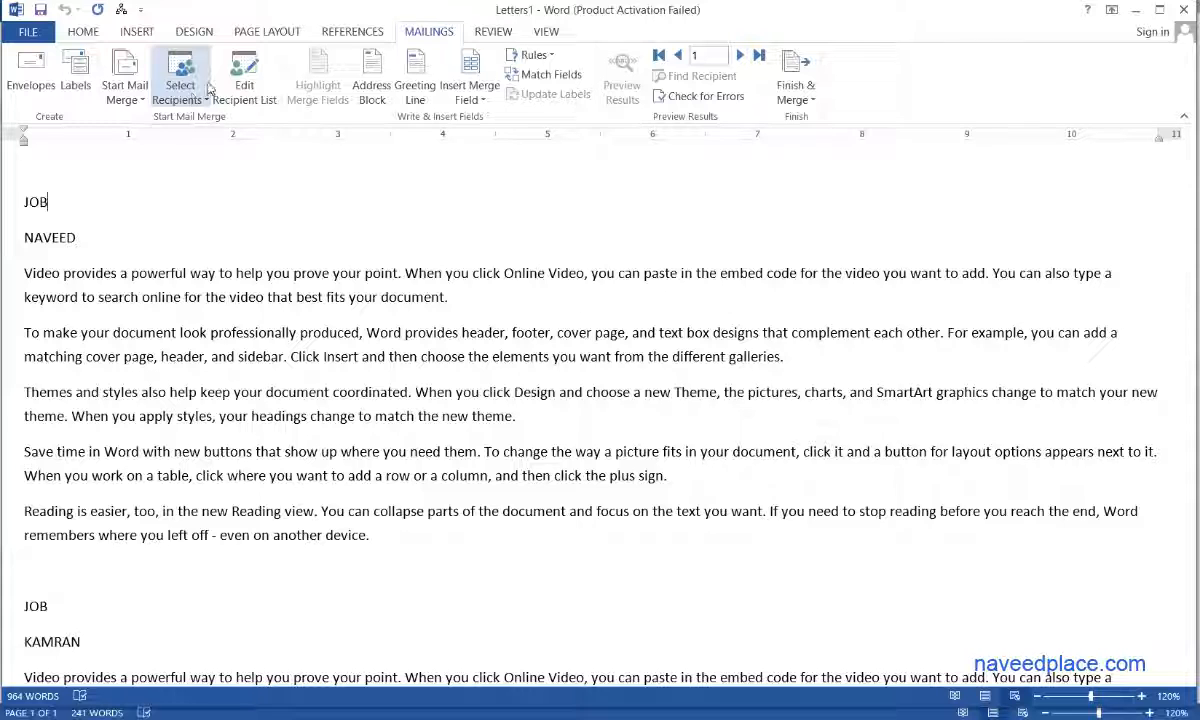
click(246, 89)
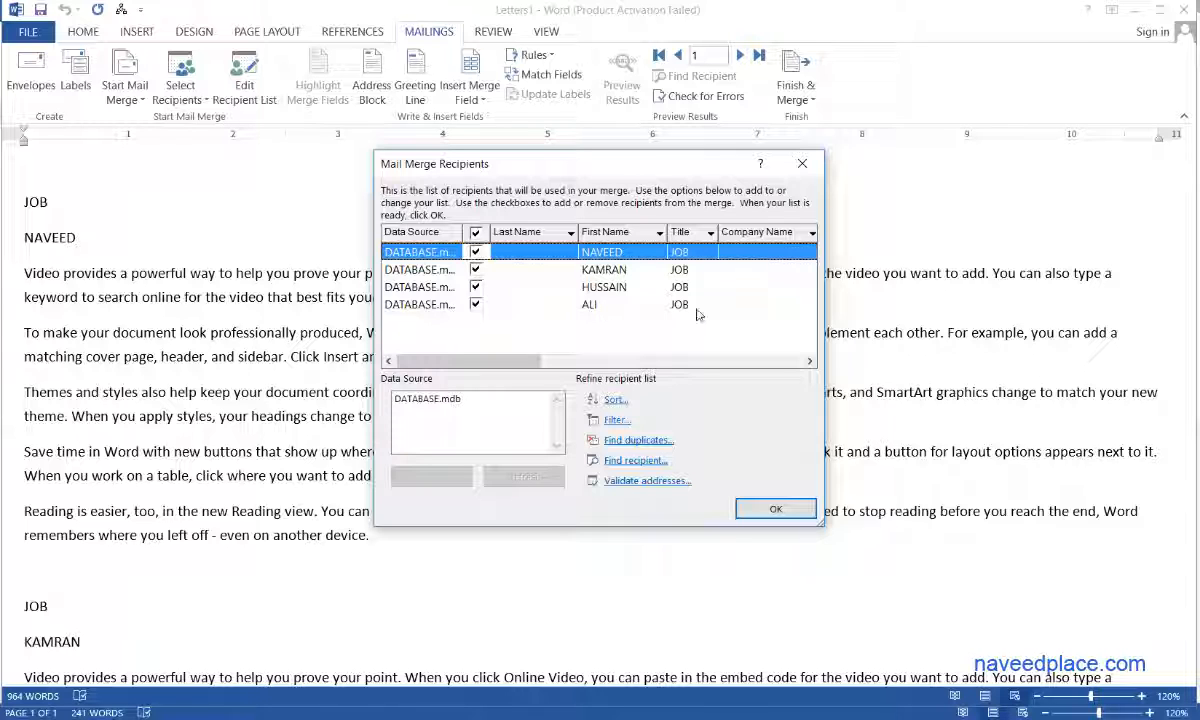
click(786, 508)
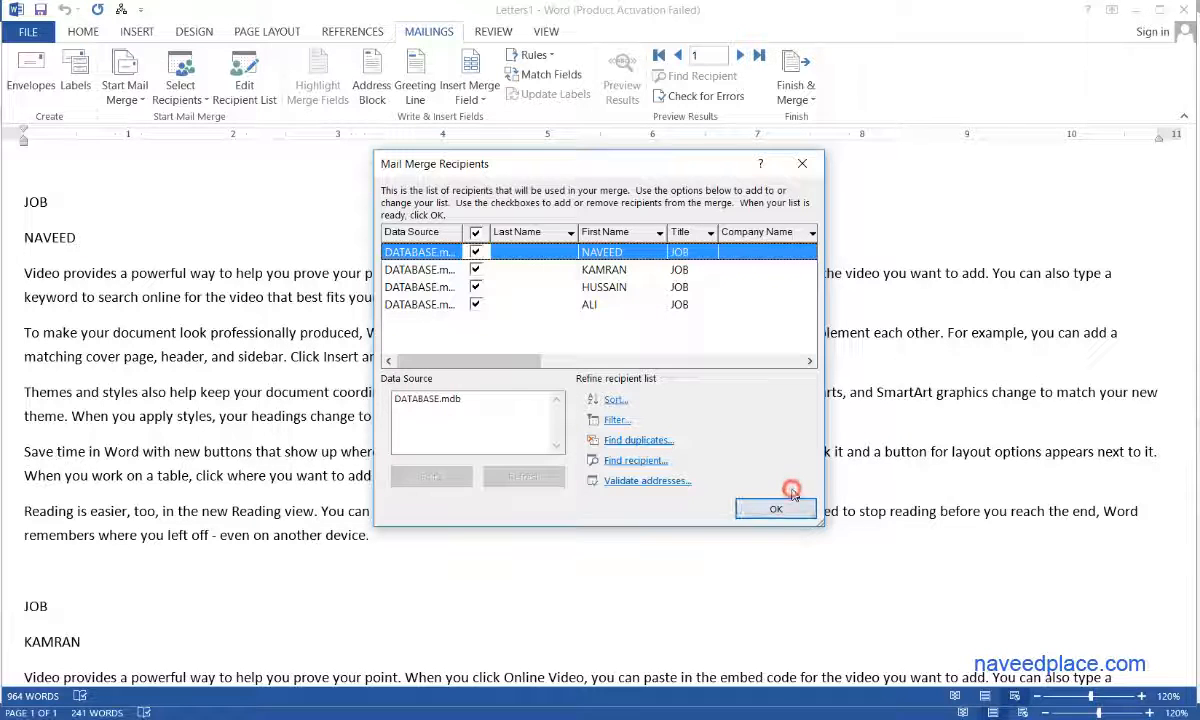